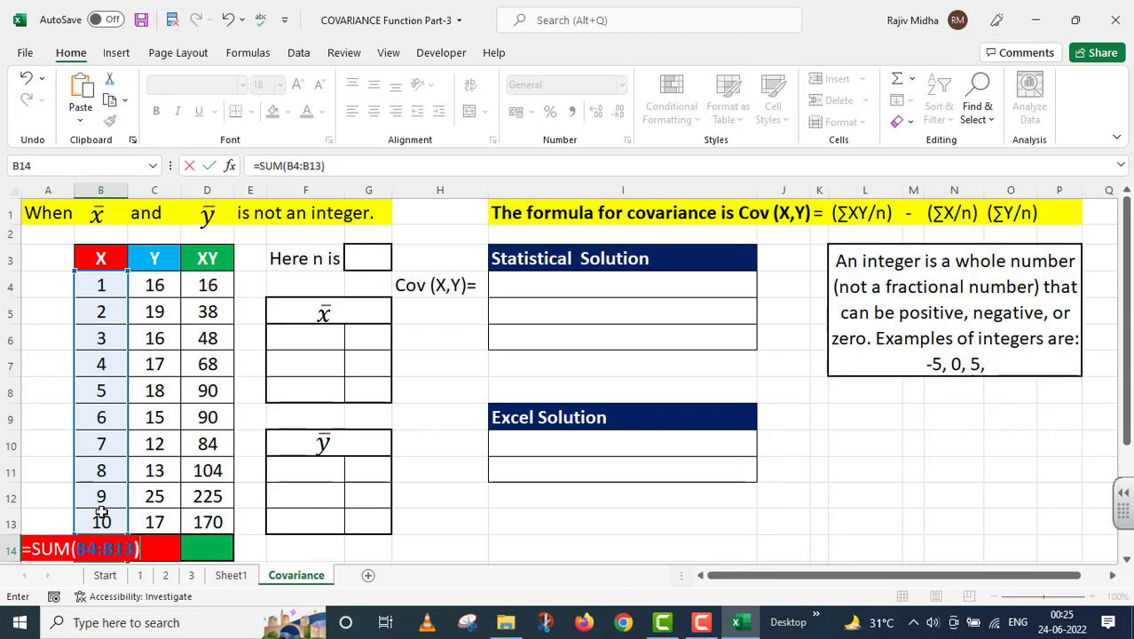
Total the X values in B14 with =SUM(B4:B13) and fill the formula across through D14 for the Y and XY columns
key(Return)
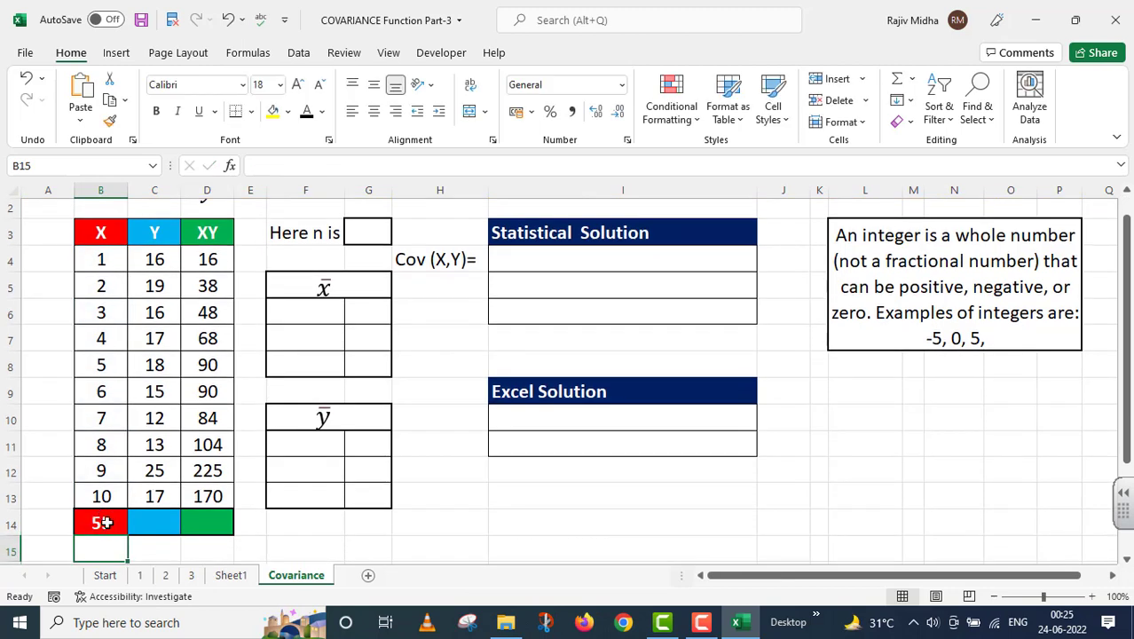
click(101, 519)
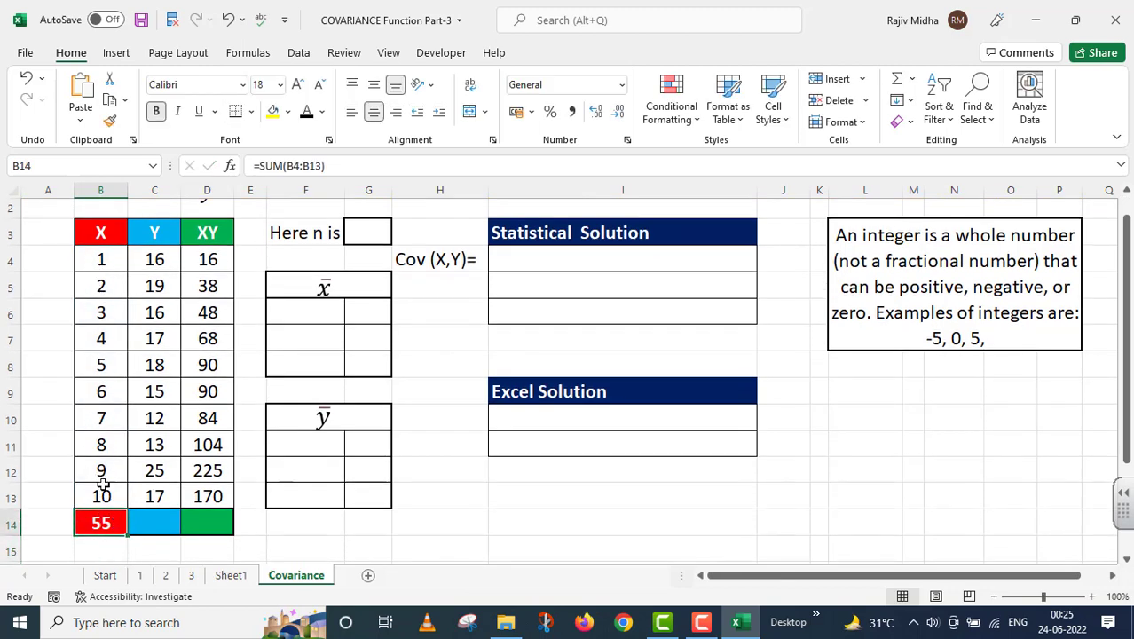
drag(125, 533, 233, 535)
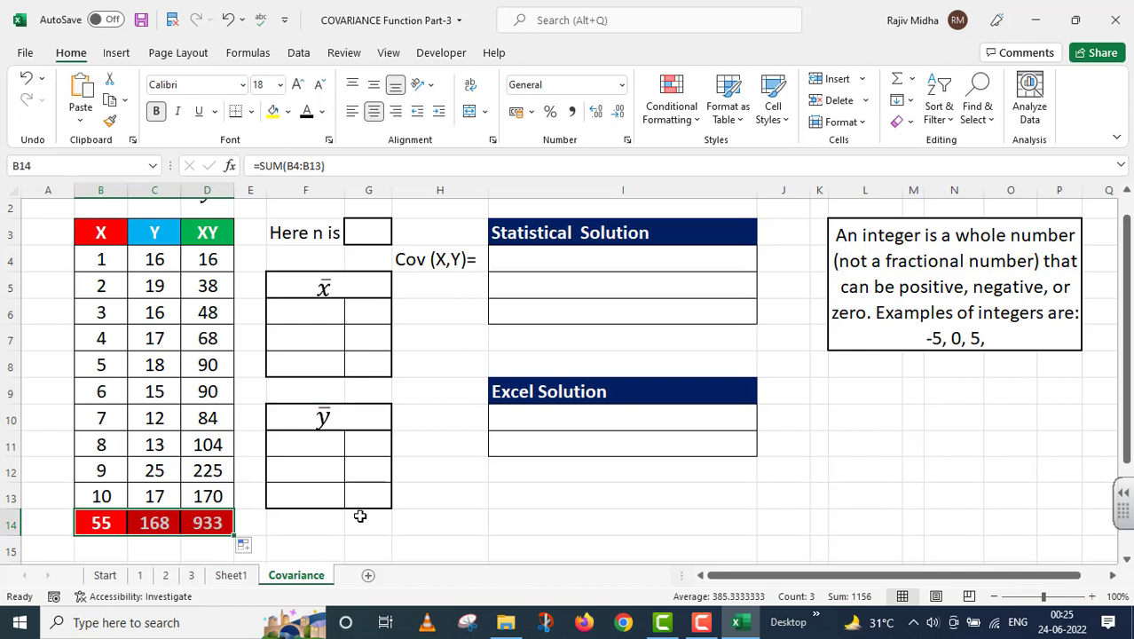
click(401, 522)
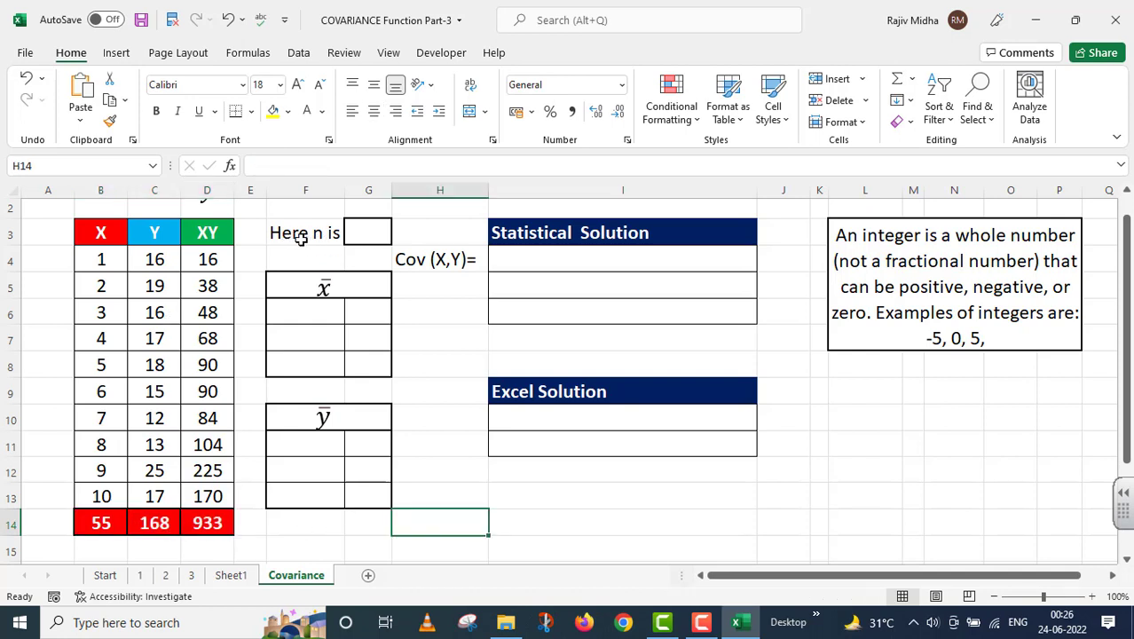
Enter 10 as the value of n in cell G3
click(365, 232)
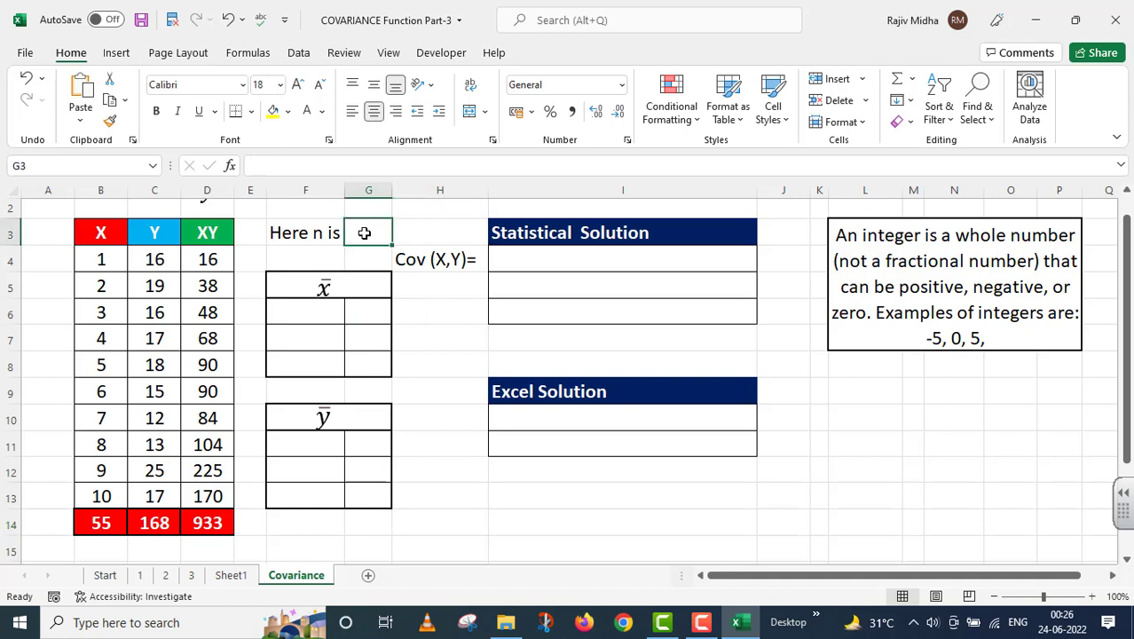
text(10)
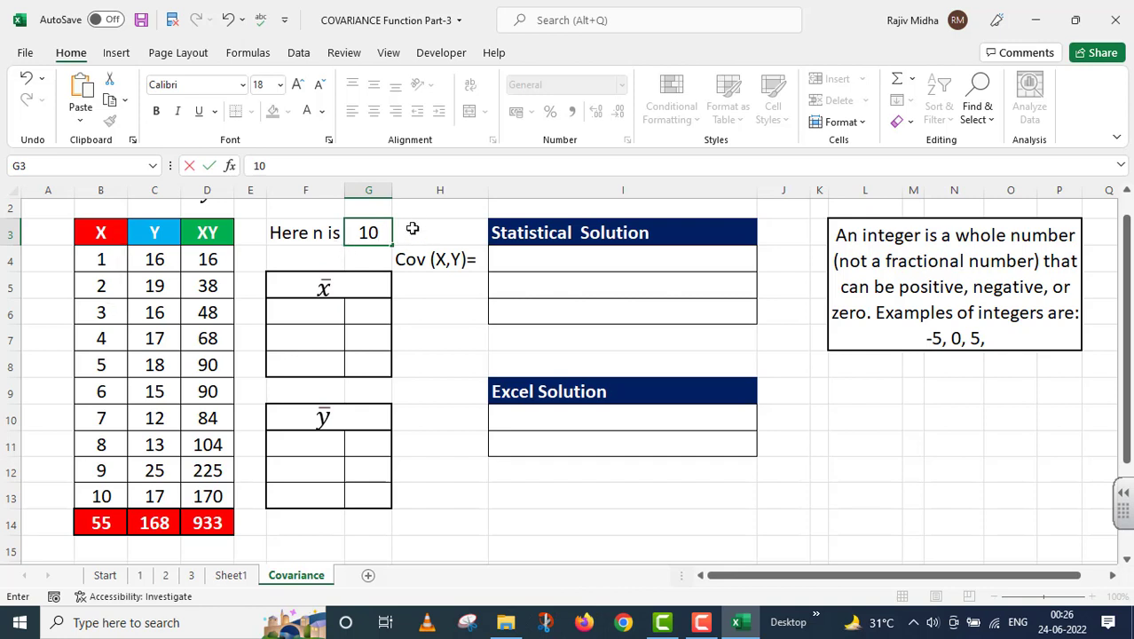
click(423, 497)
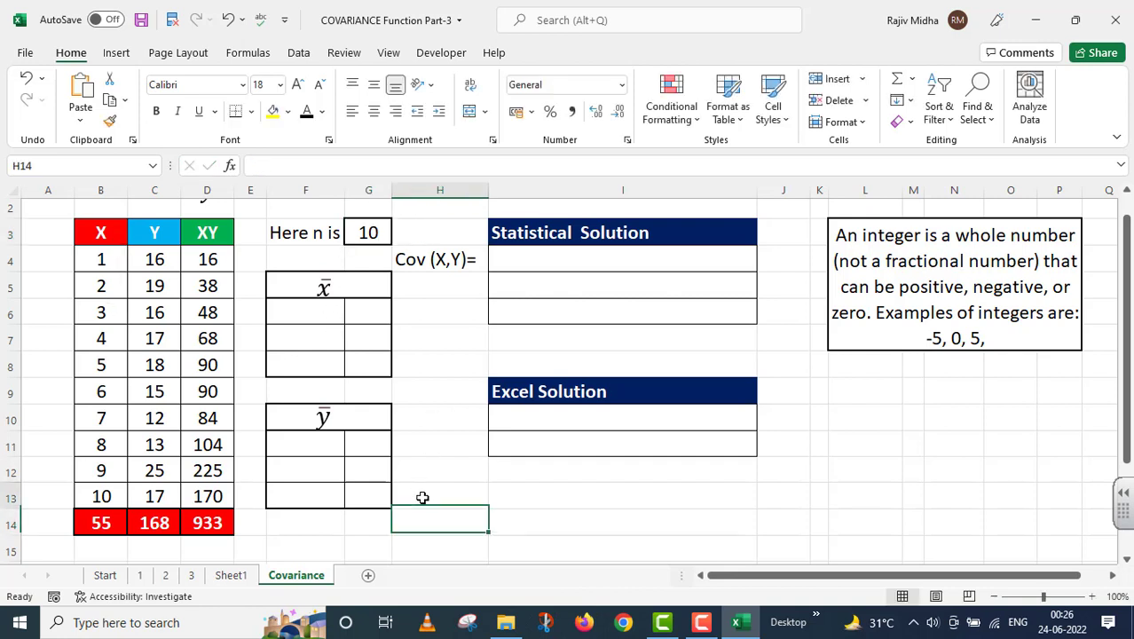
Apply the black font color to the hidden (∑X/n) label in F6 and calculate the X mean in G6 with =B14/G3
click(299, 313)
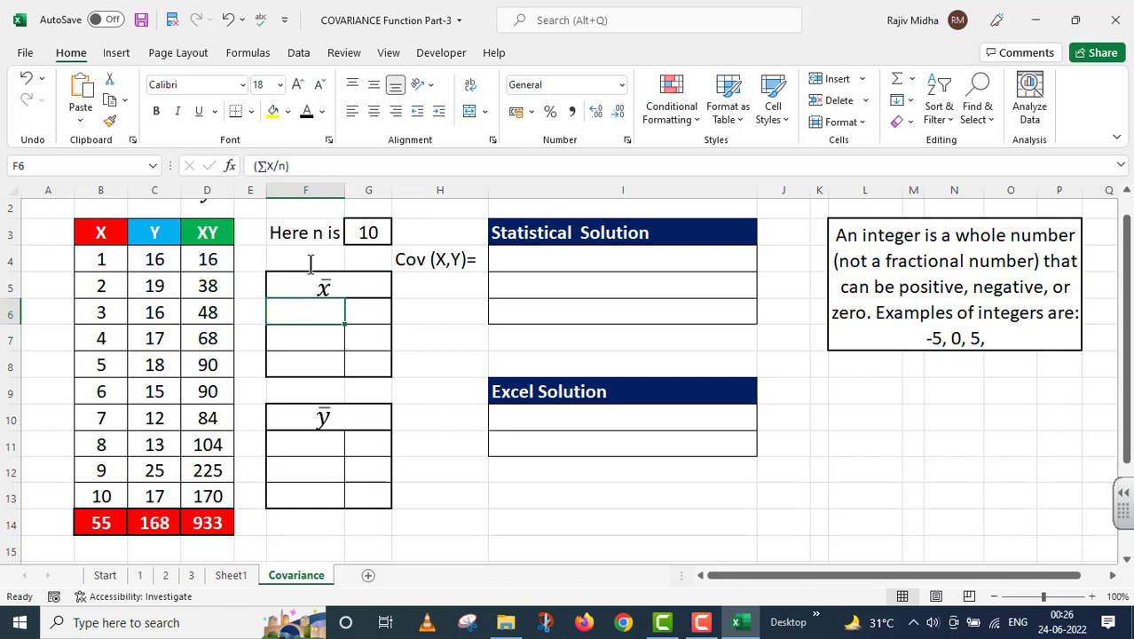
click(304, 112)
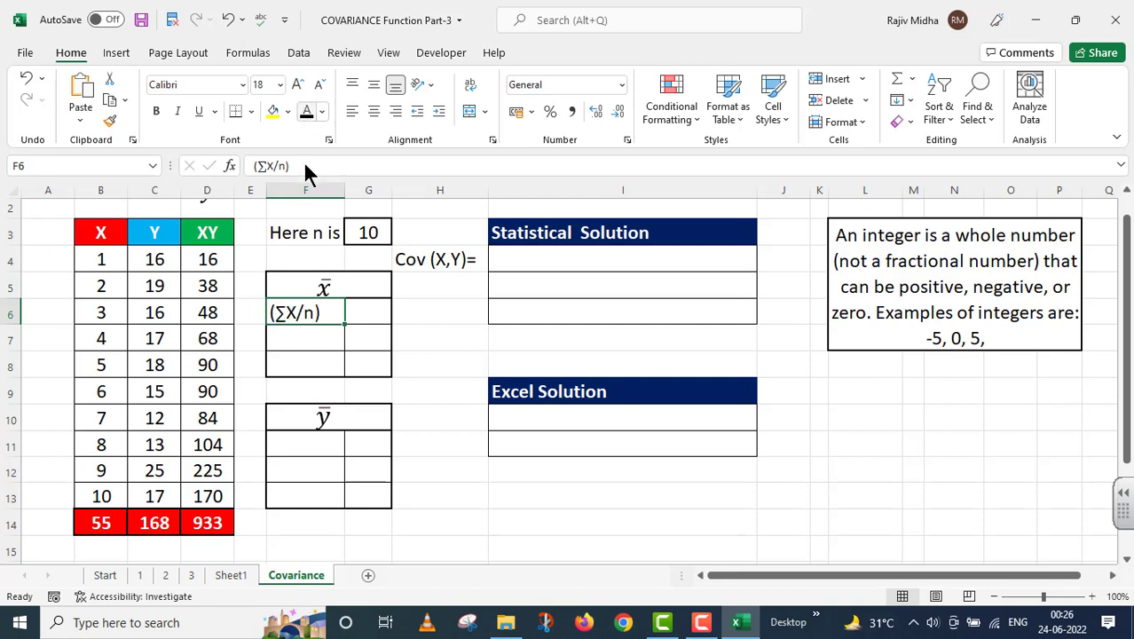
double_click(358, 313)
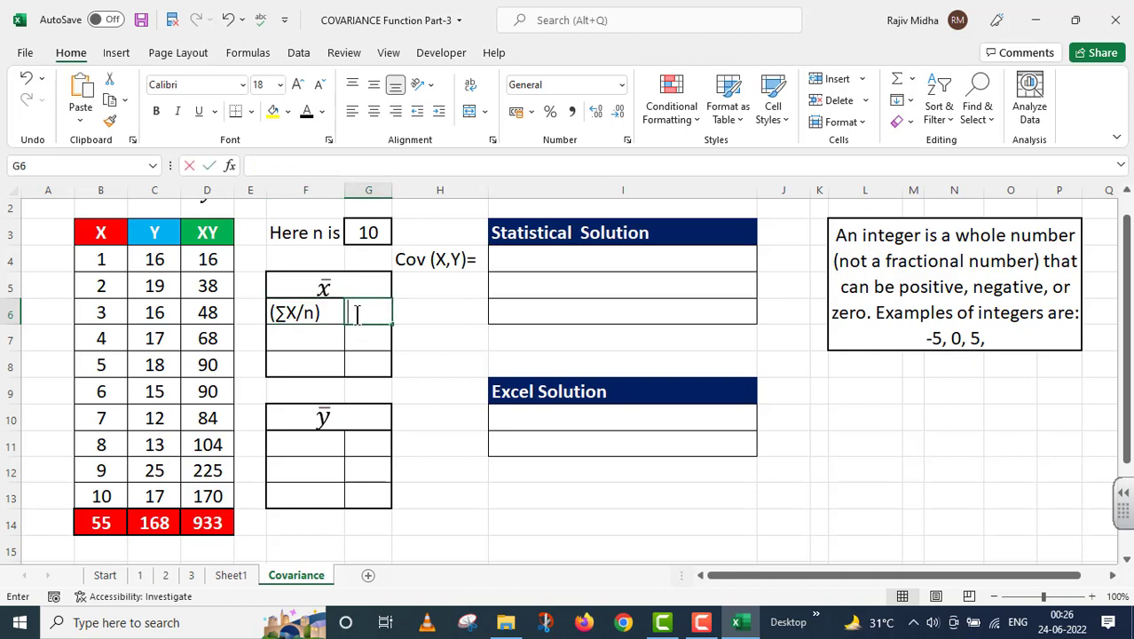
text(=)
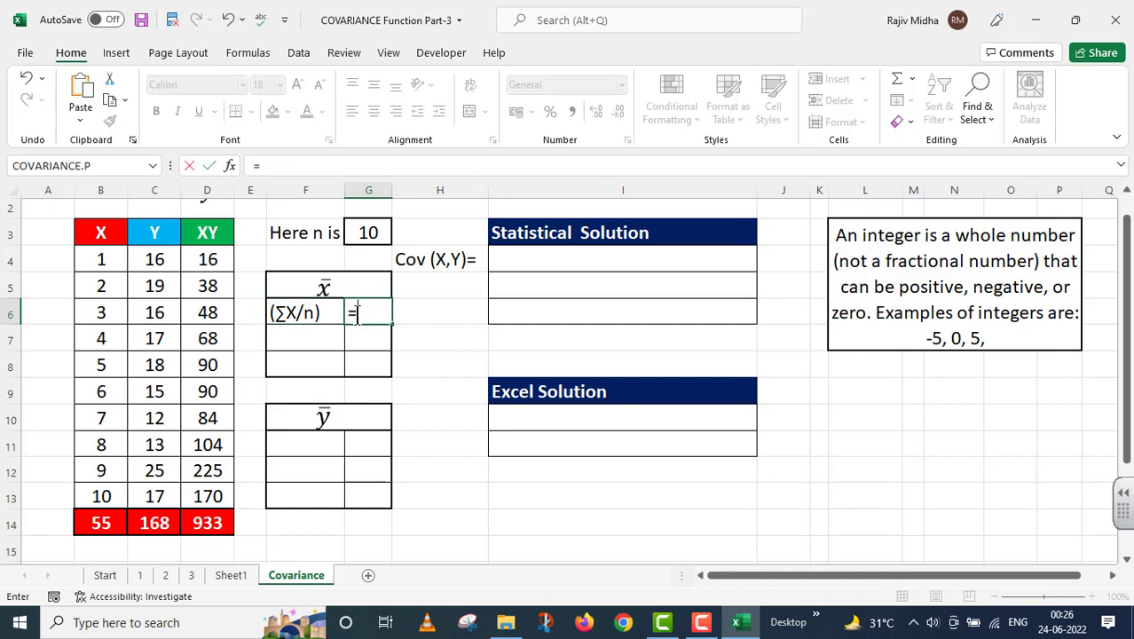
click(98, 524)
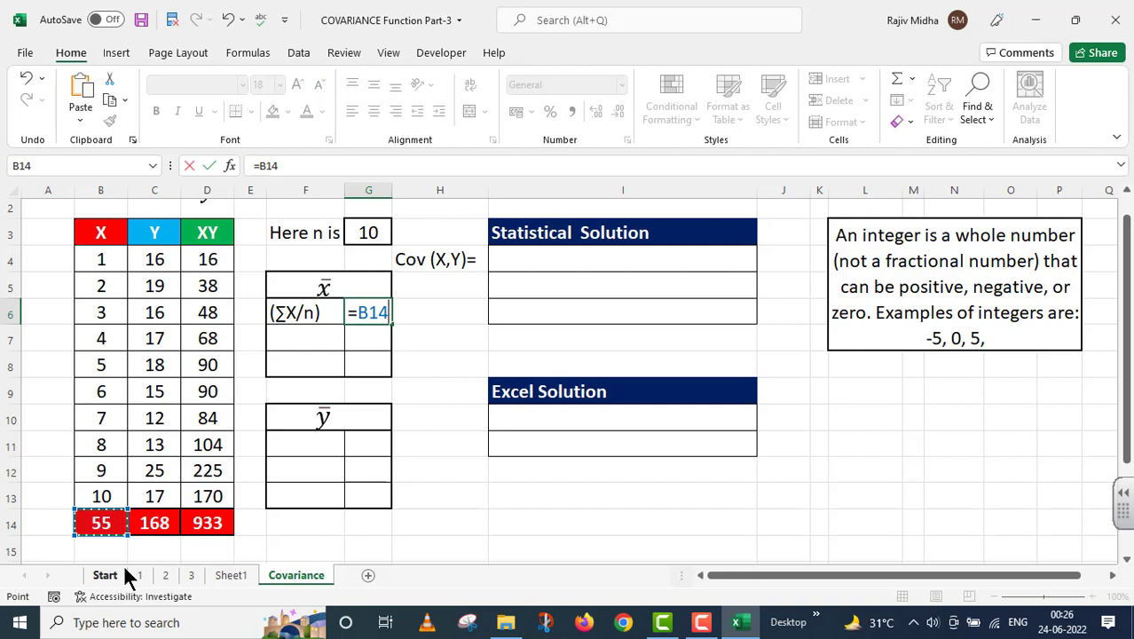
text(/)
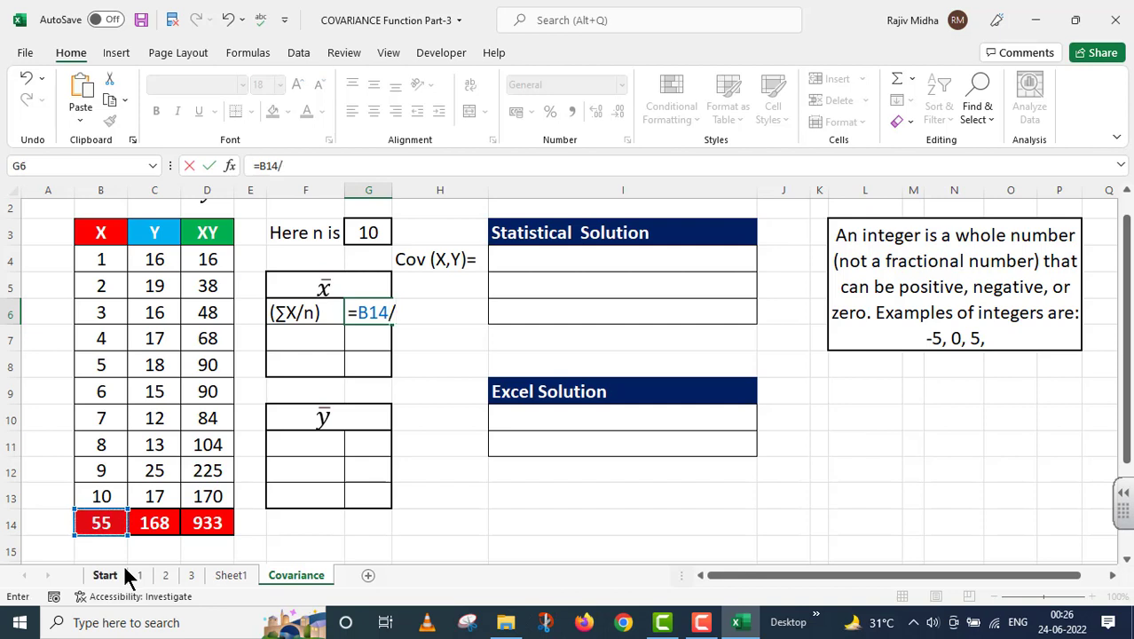
click(374, 234)
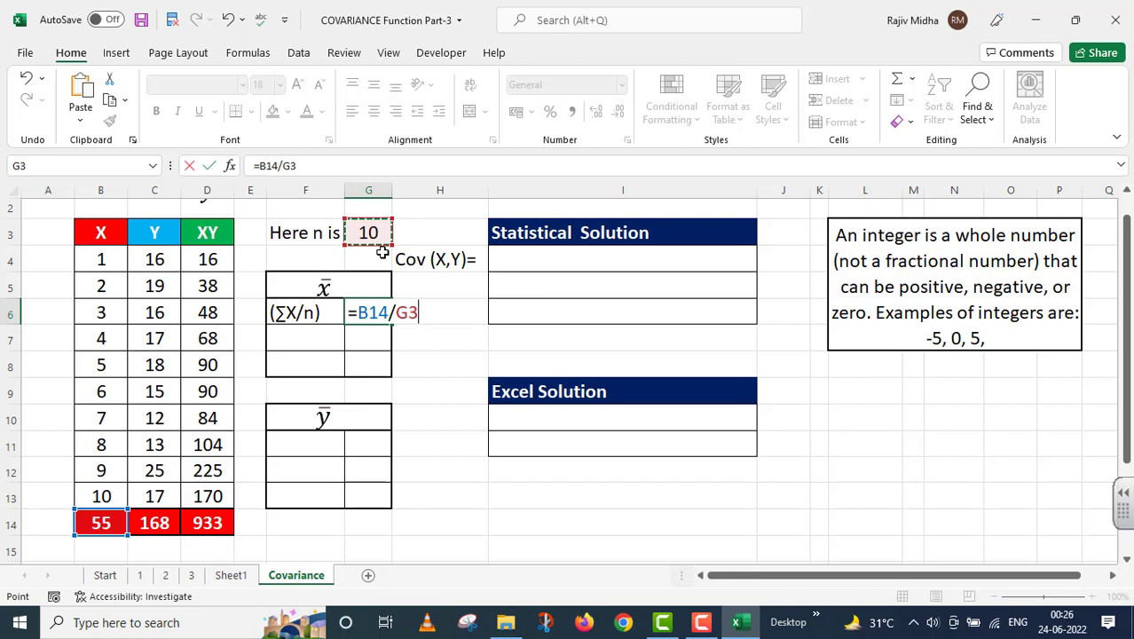
key(Return)
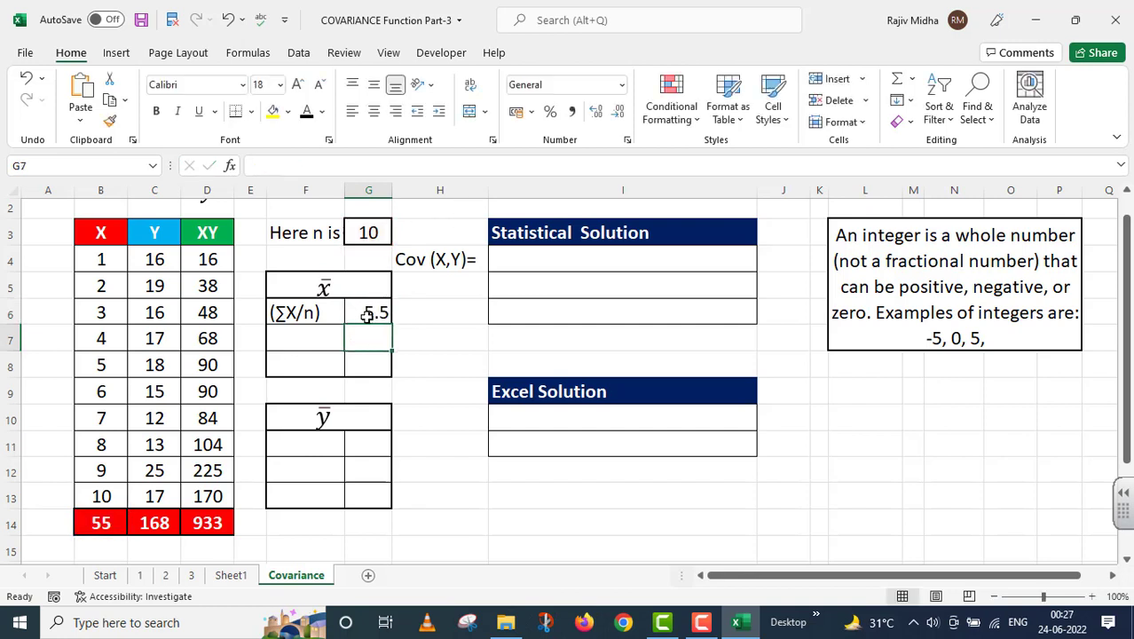
Copy the formula =B14/G3 from G6 into F7 and store it as plain text with a leading apostrophe
scroll(403, 326, up, 1)
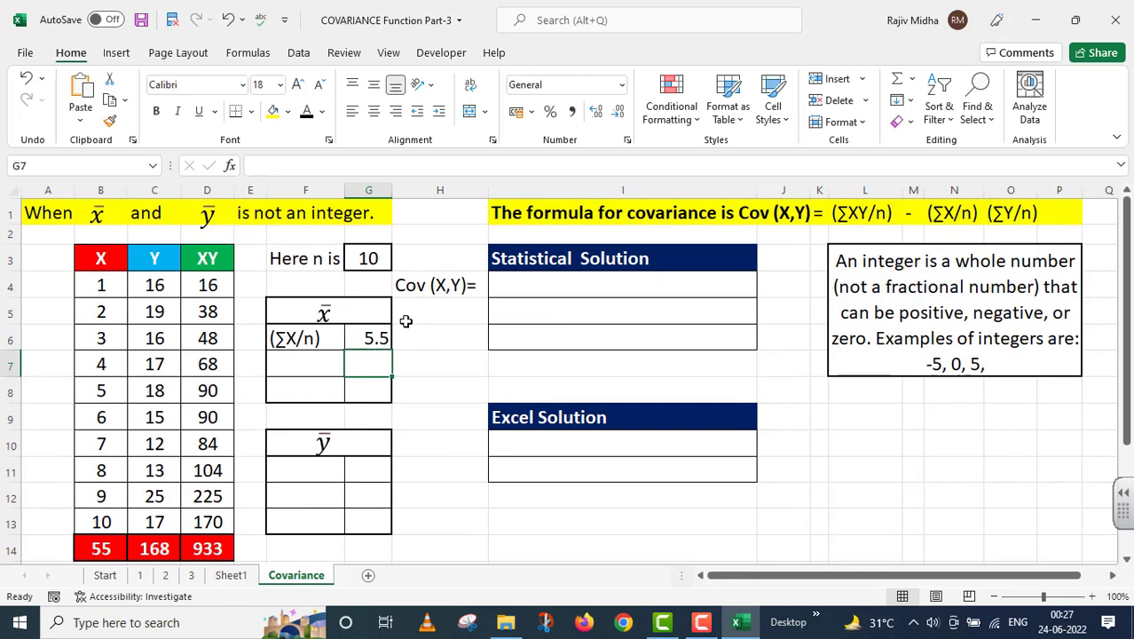
click(378, 334)
drag(313, 166, 218, 167)
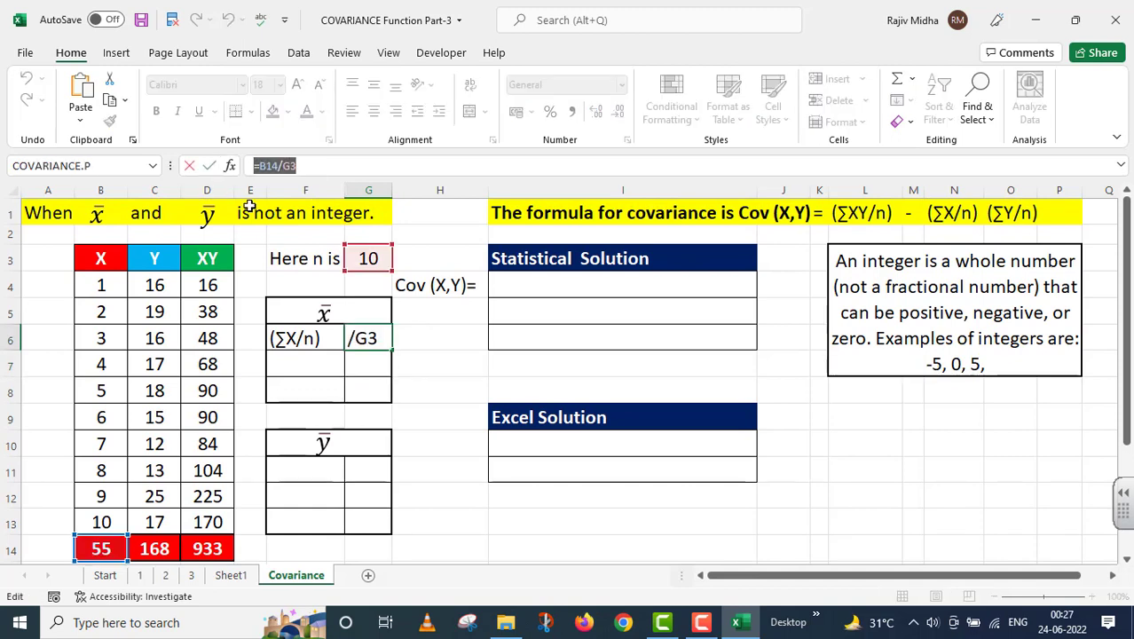
key(Return)
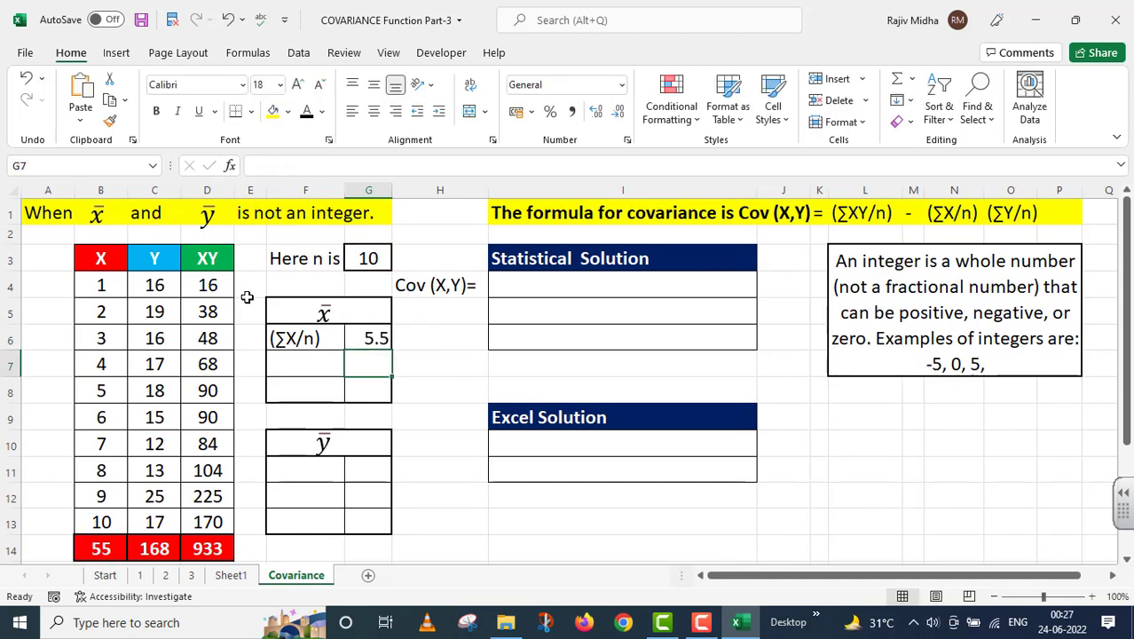
click(298, 362)
double_click(296, 360)
key(ctrl+v)
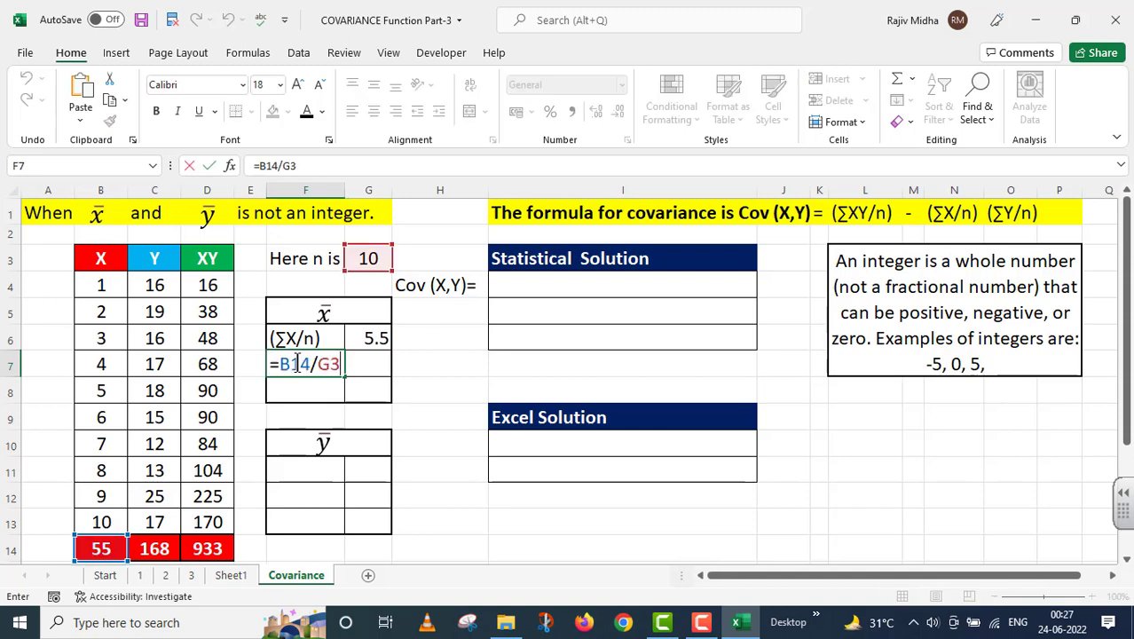
click(276, 359)
text(')
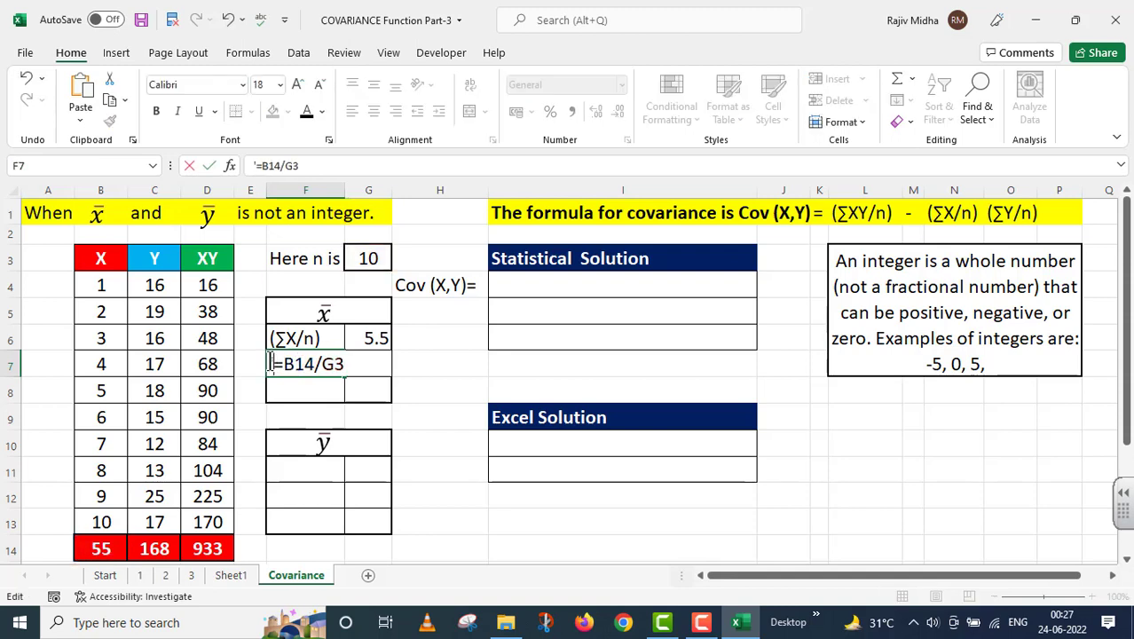
key(Return)
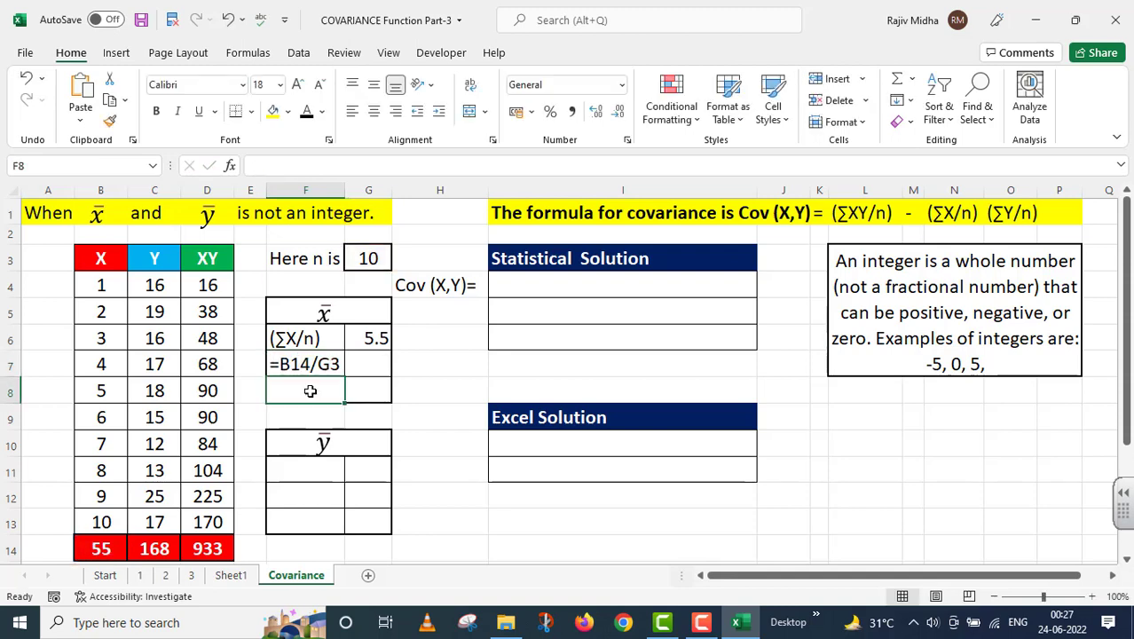
Enter the worked division 55/10 as text in F8, below the X mean formula text
text(')
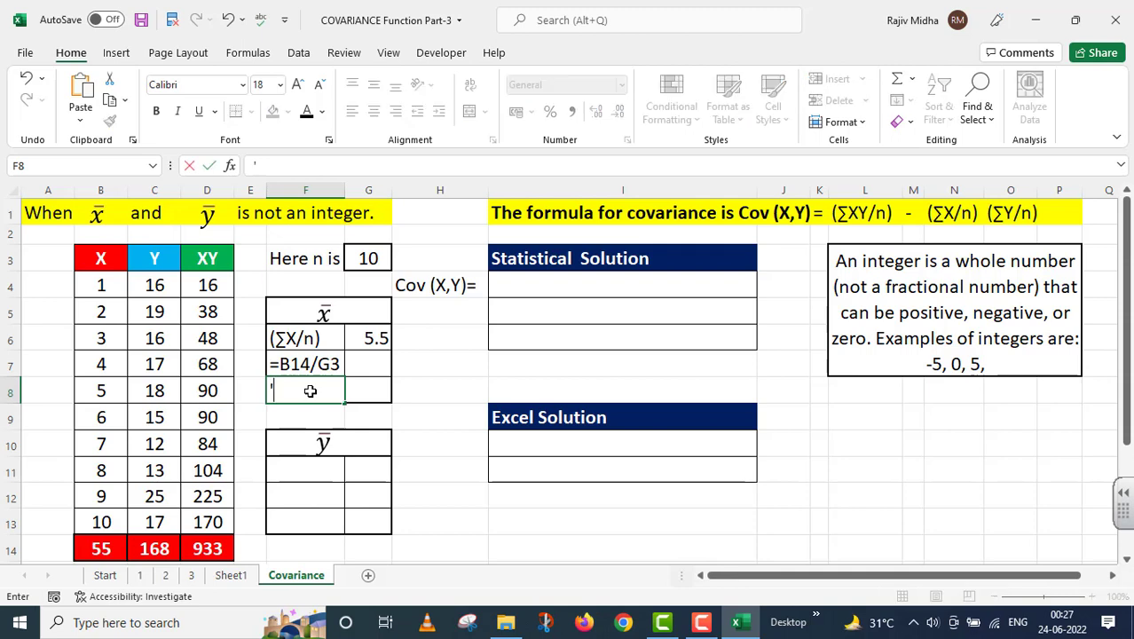
text(55/10)
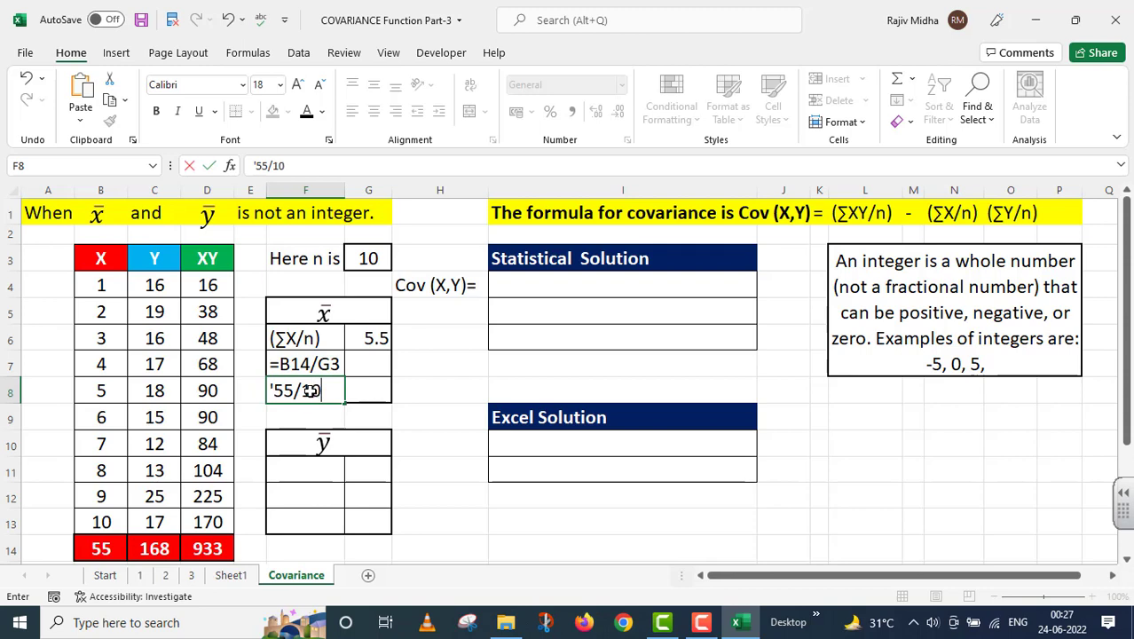
click(408, 415)
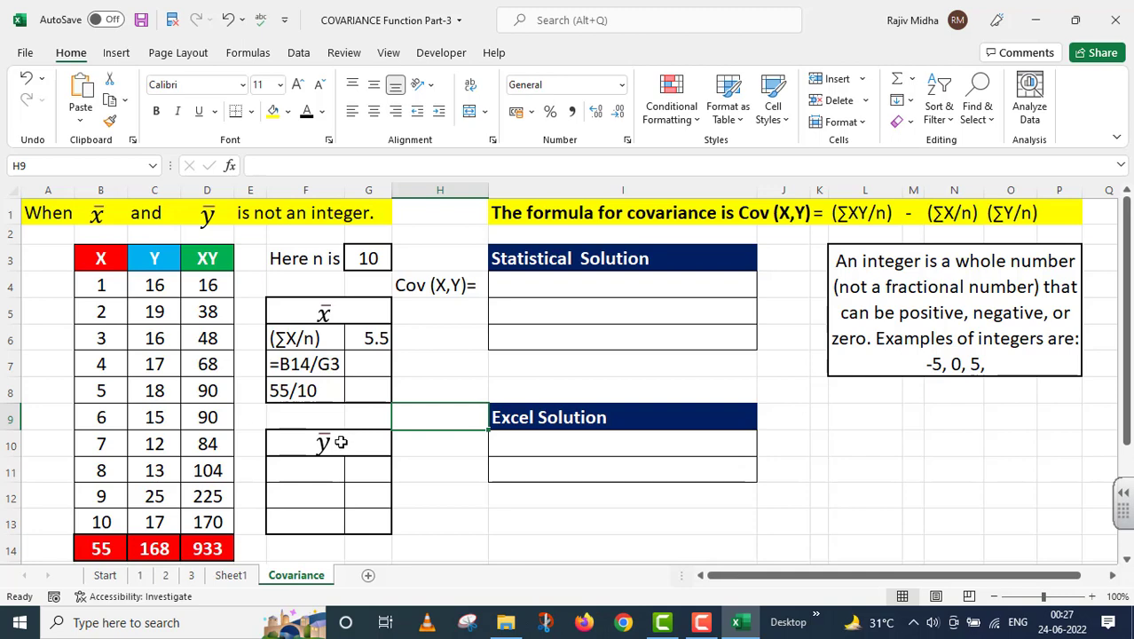
Apply the black font color to the hidden (∑Y/n) label in F11 and calculate the Y mean in G11 with =C14/G3
click(309, 469)
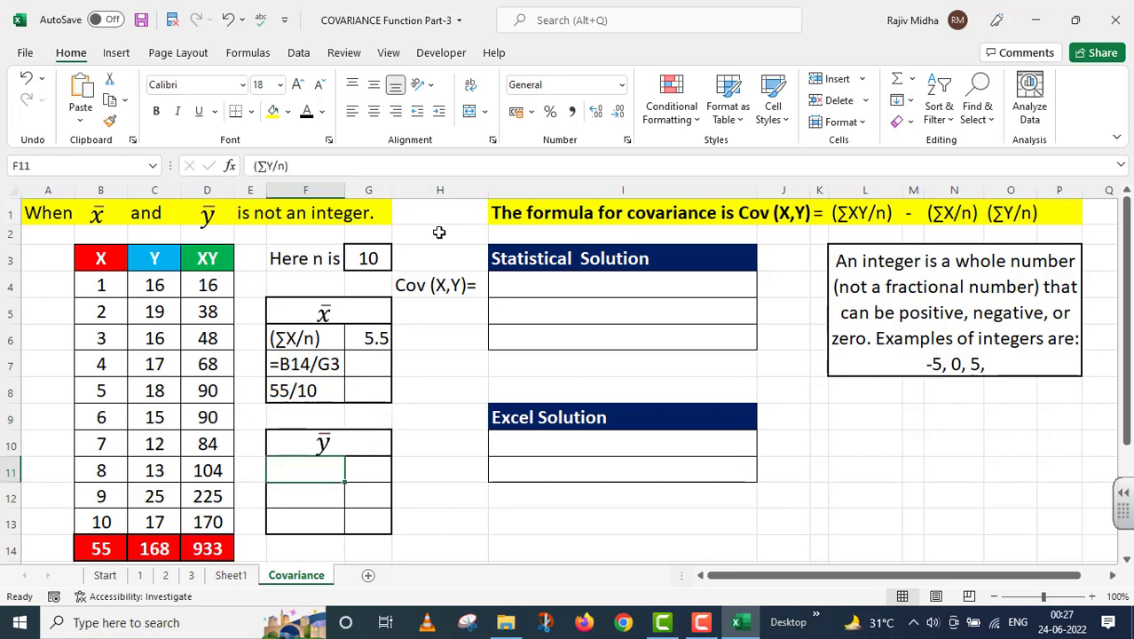
click(304, 114)
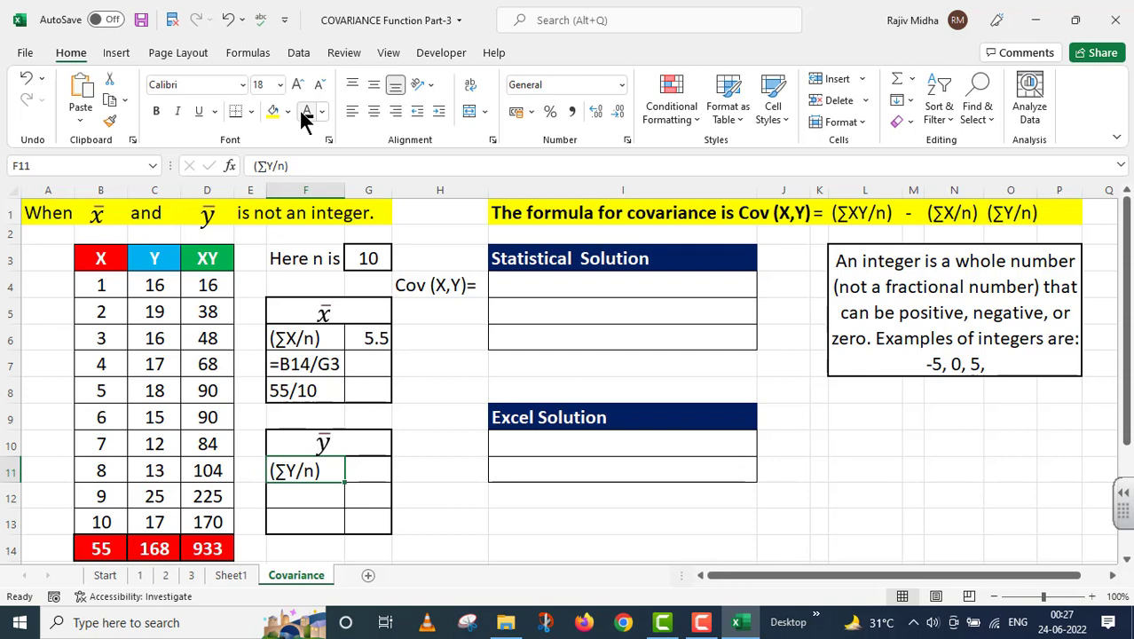
double_click(356, 469)
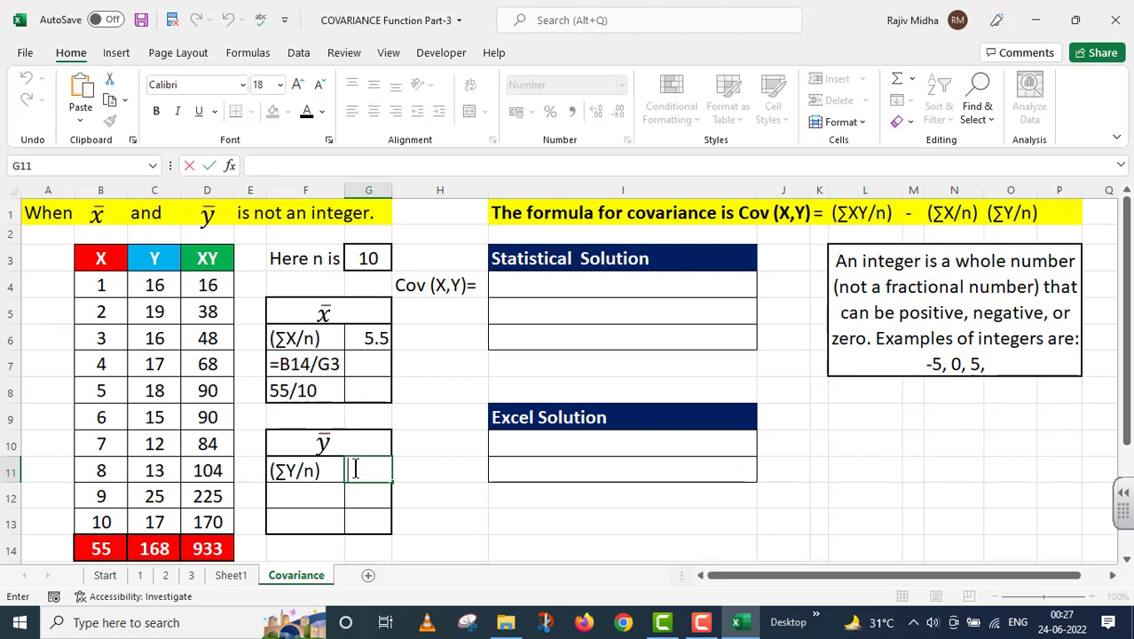
text(=)
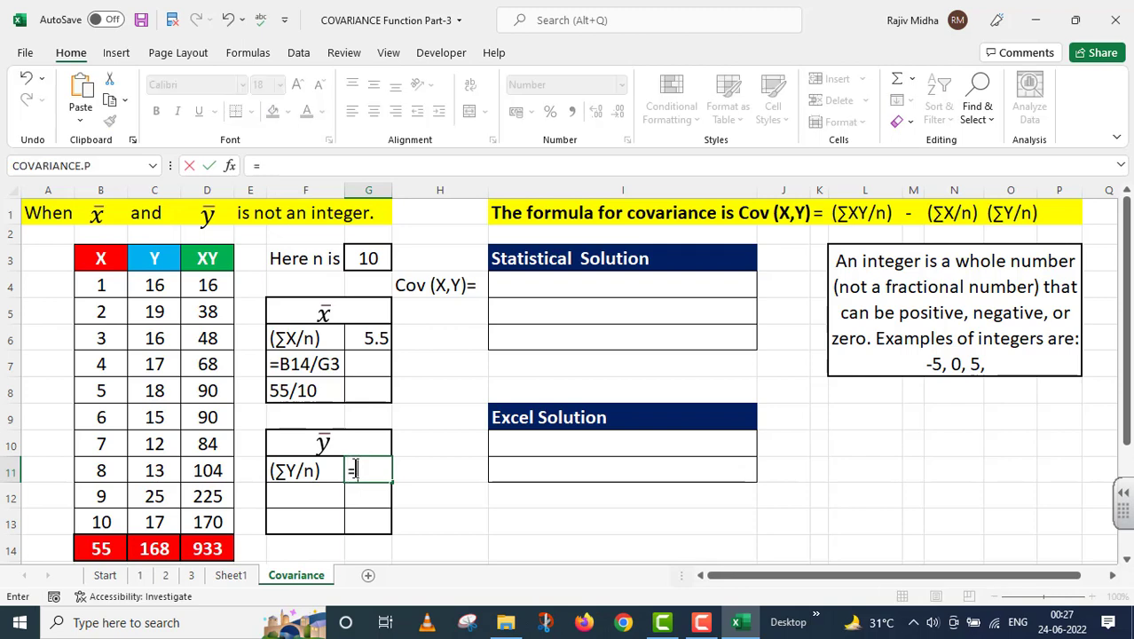
click(153, 547)
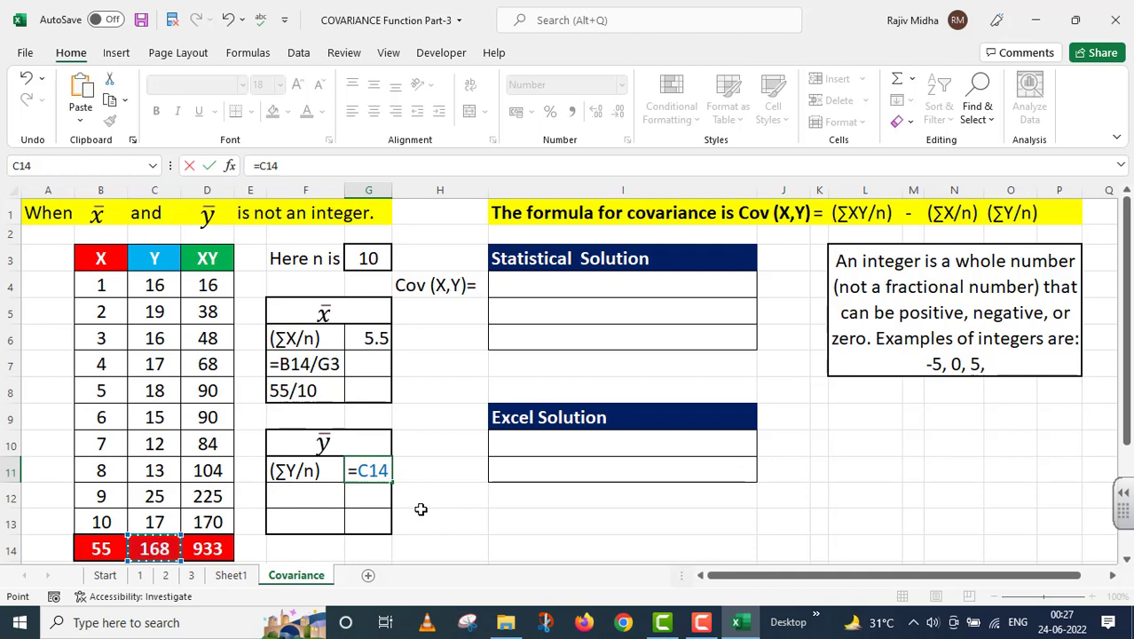
text(/)
click(373, 259)
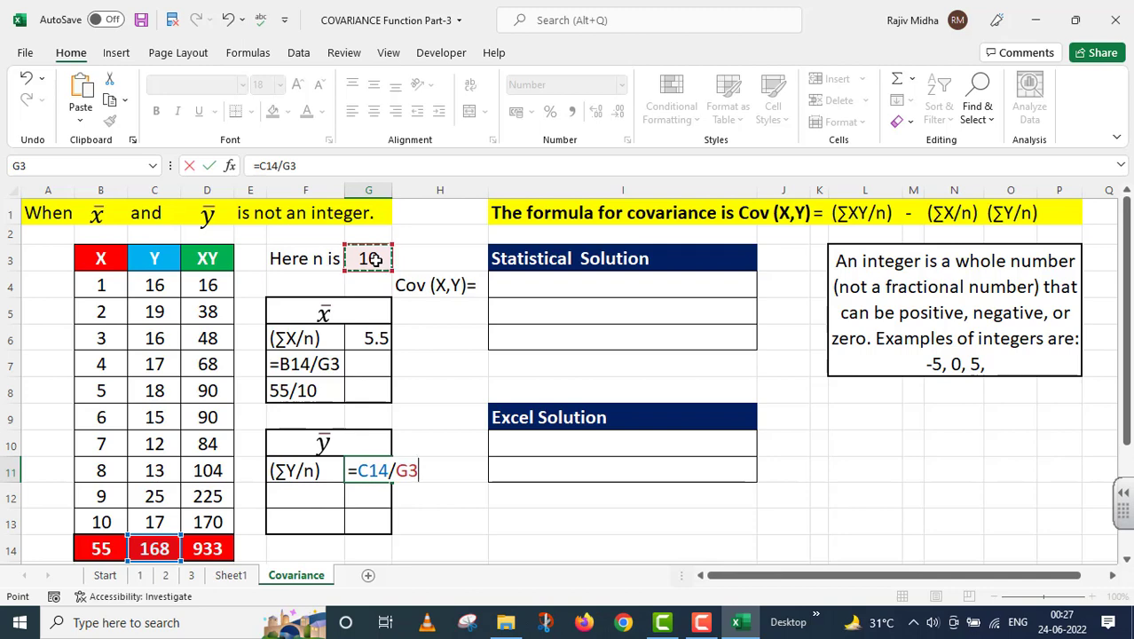
key(Return)
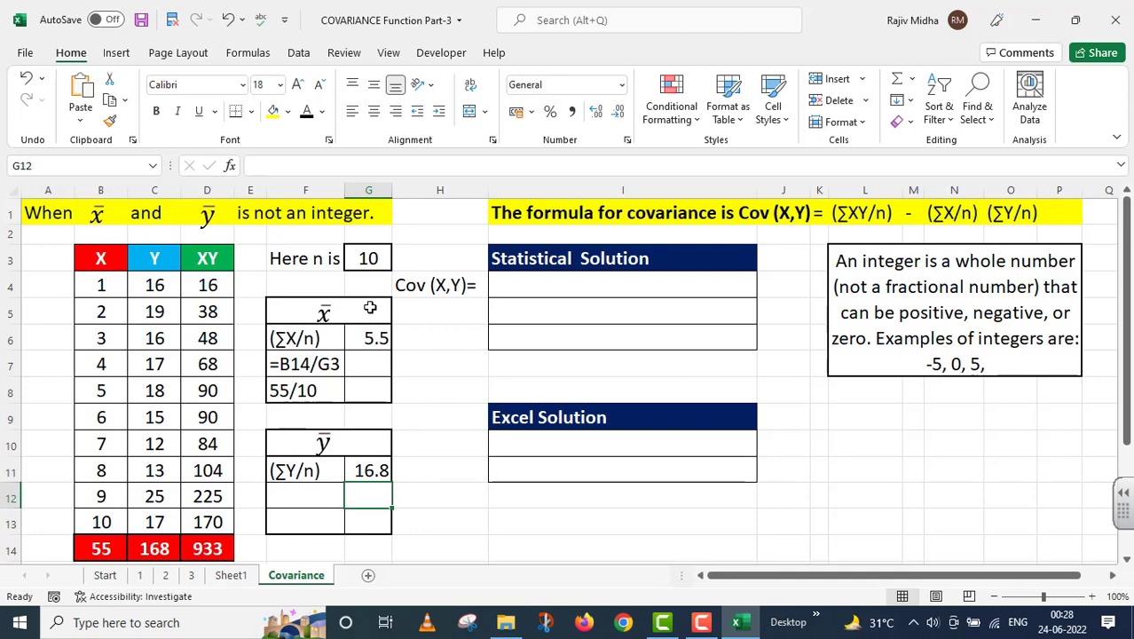
Copy the formula =C14/G3 from G11 into F12 and store it as plain text with a leading apostrophe
click(373, 470)
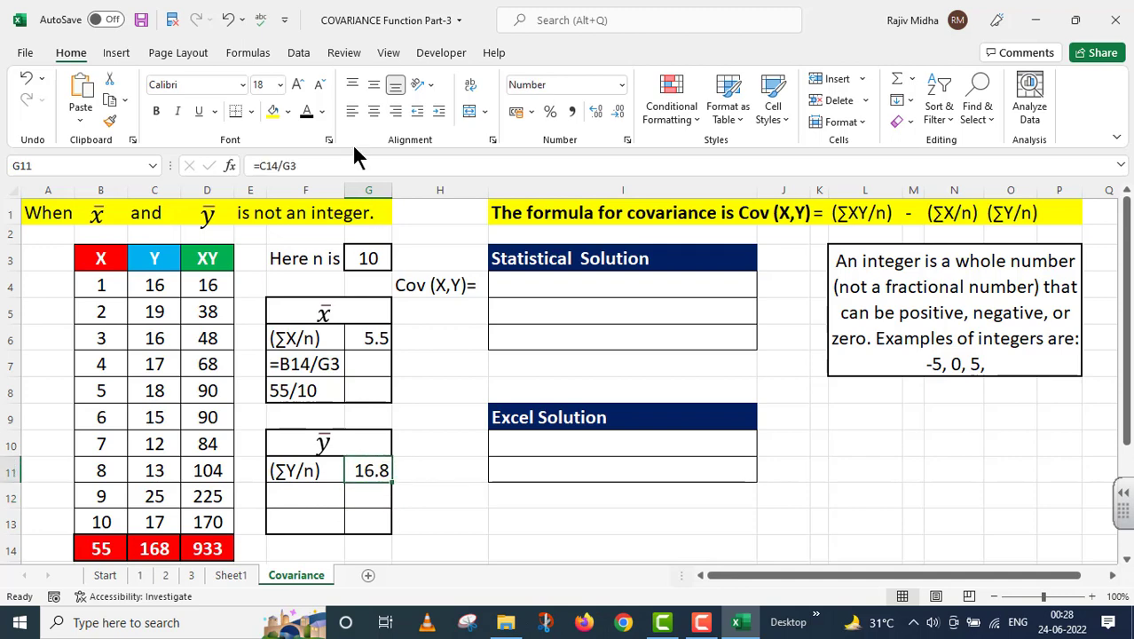
click(317, 165)
drag(317, 165, 206, 164)
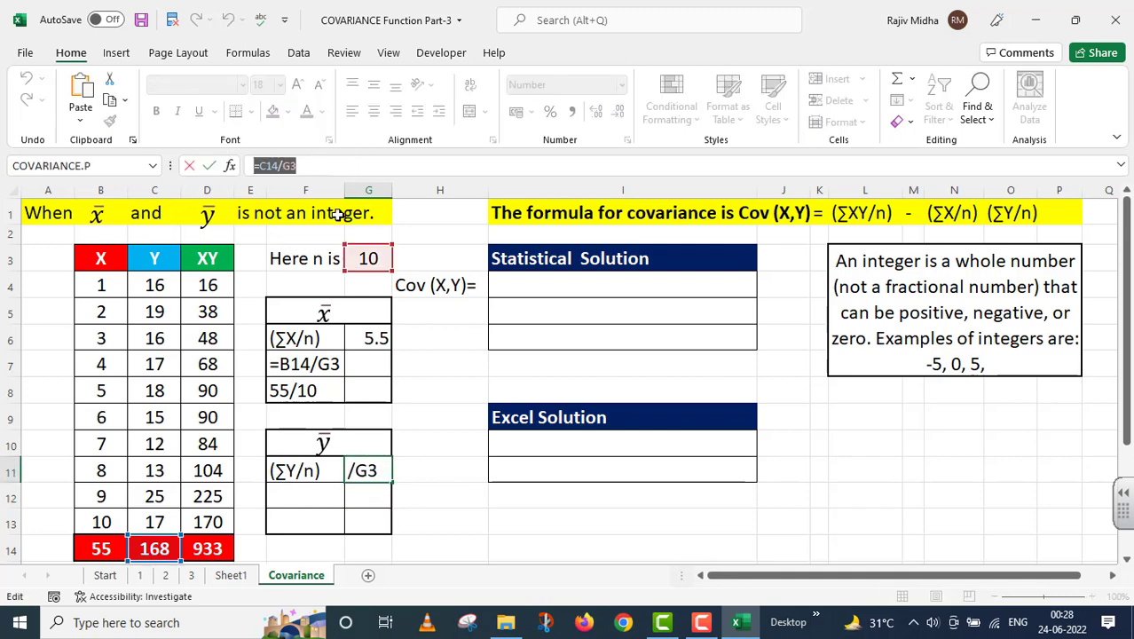
key(Return)
click(281, 497)
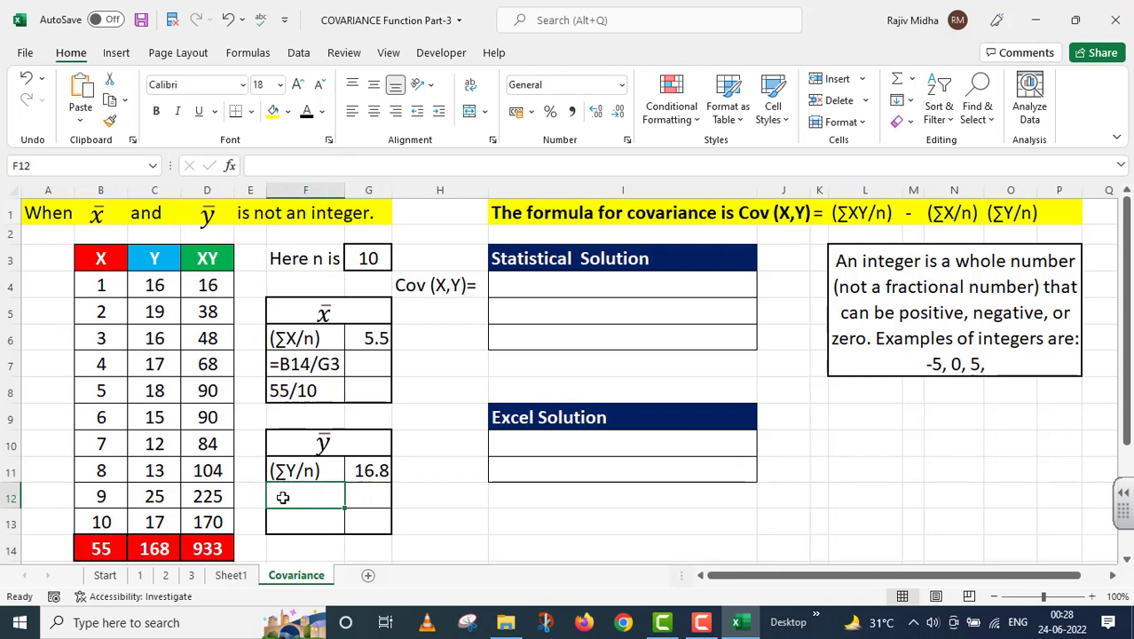
key(ctrl+v)
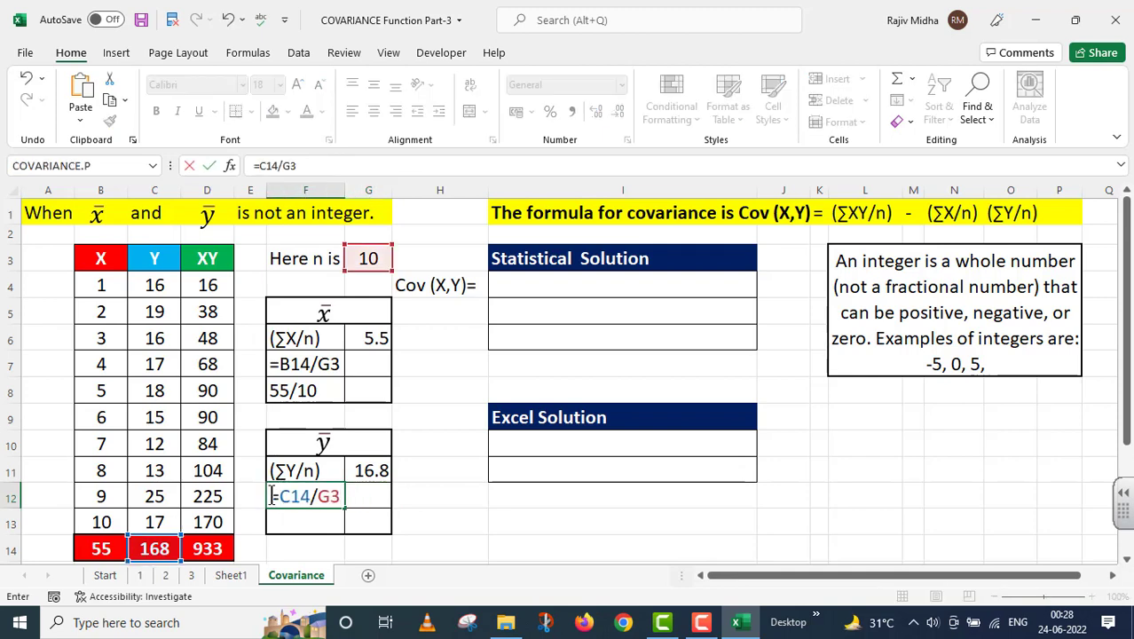
text(')
Enter the worked division =168/10 as apostrophe-prefixed text in F13, below the Y mean formula text
click(301, 523)
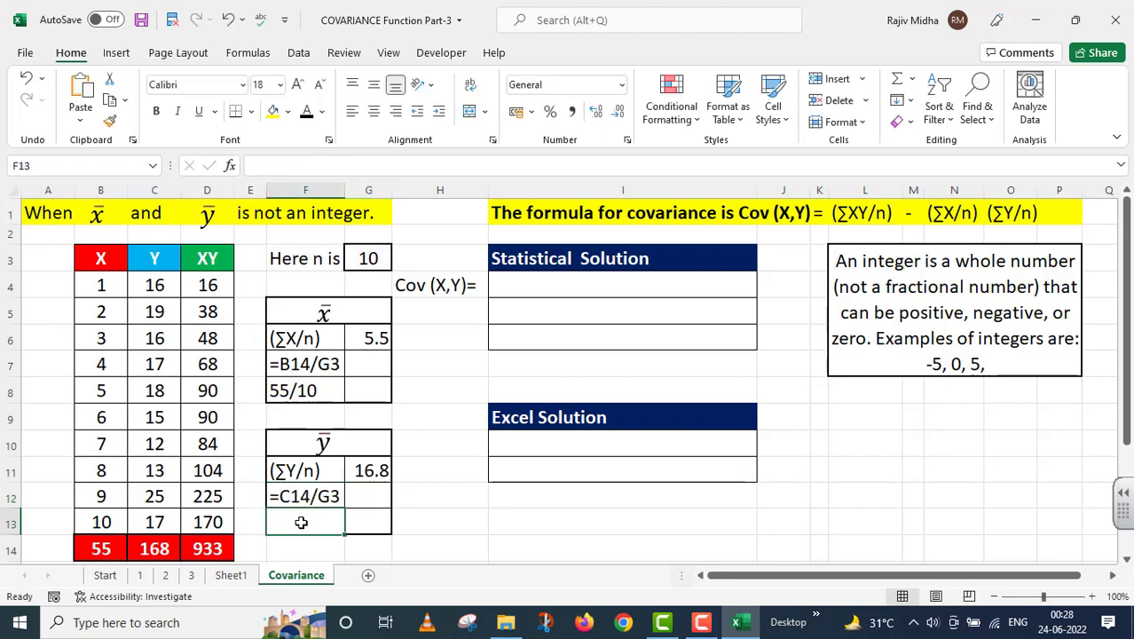
double_click(302, 522)
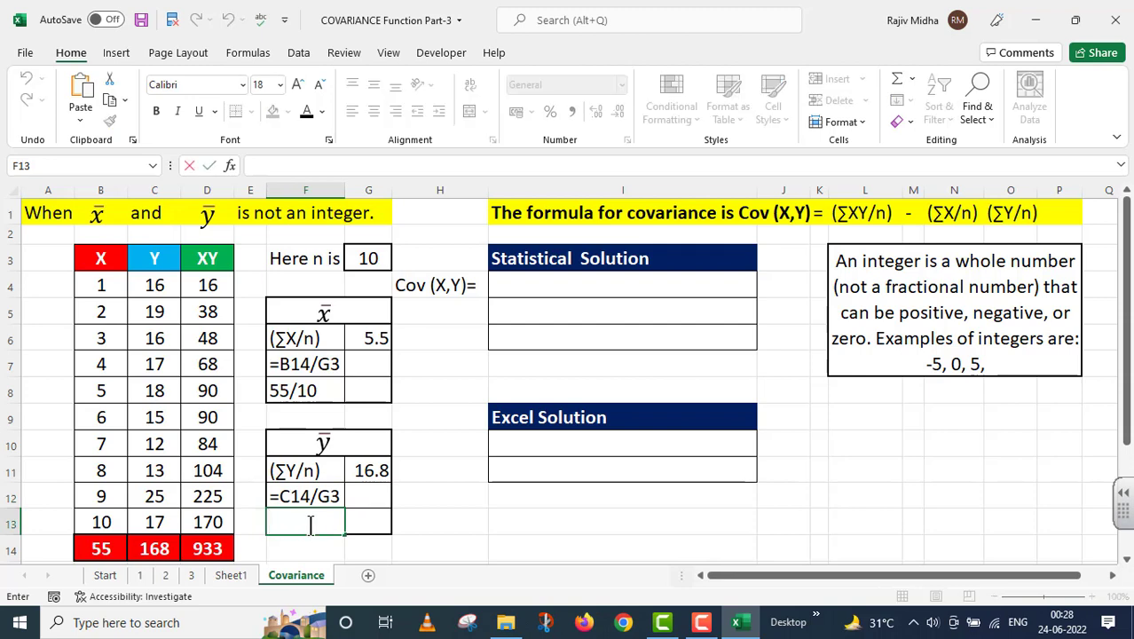
text(')
click(310, 524)
text(=)
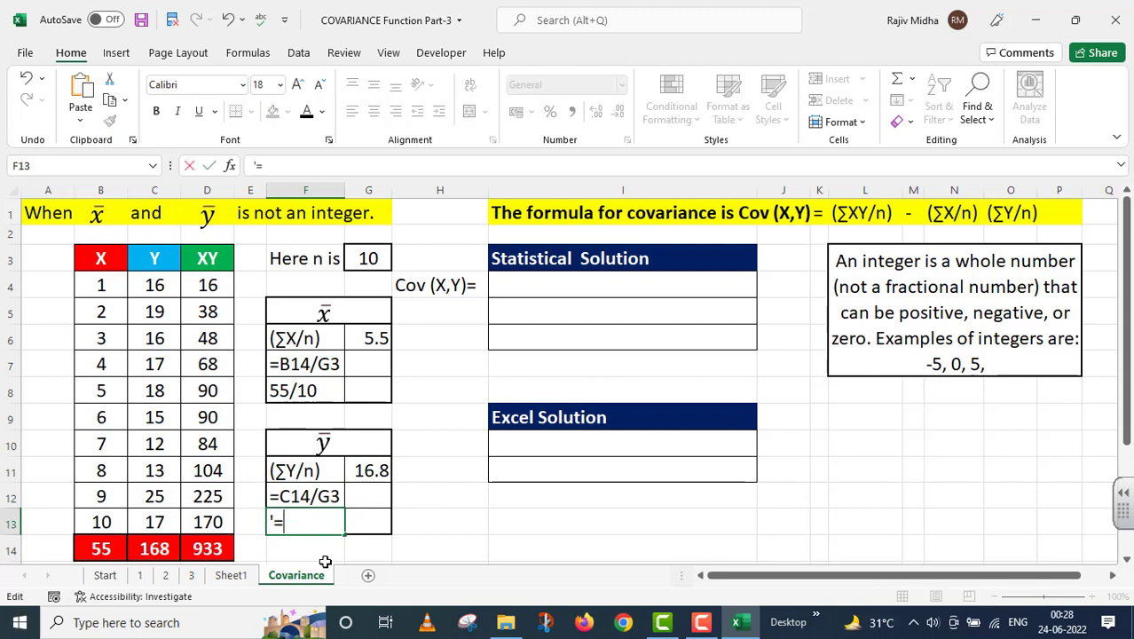
text(168)
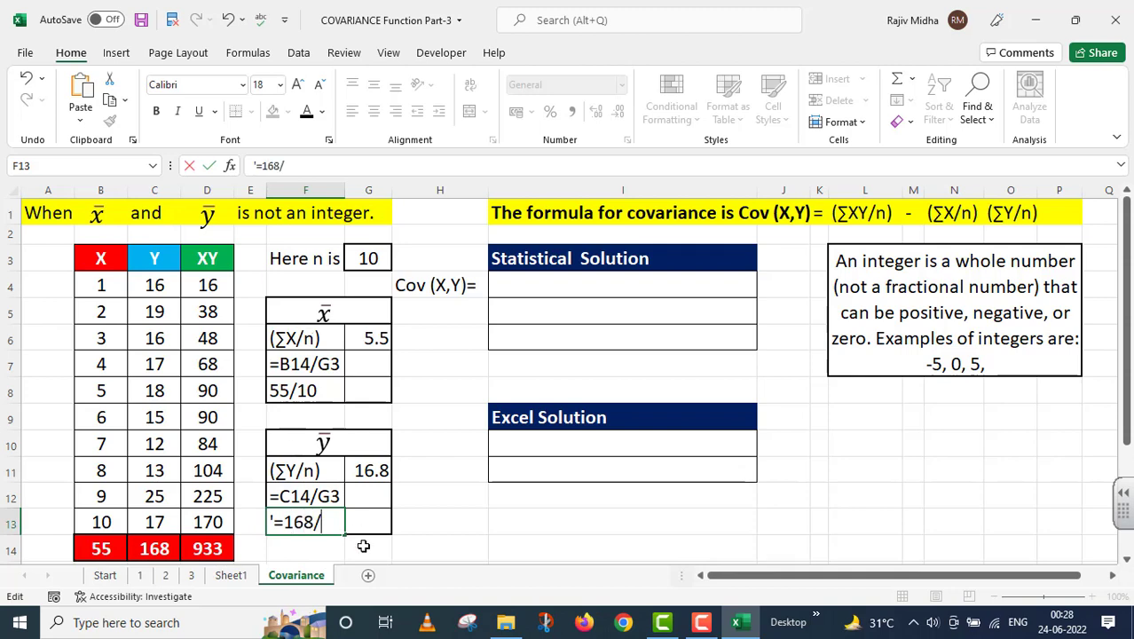
text(/10)
click(441, 518)
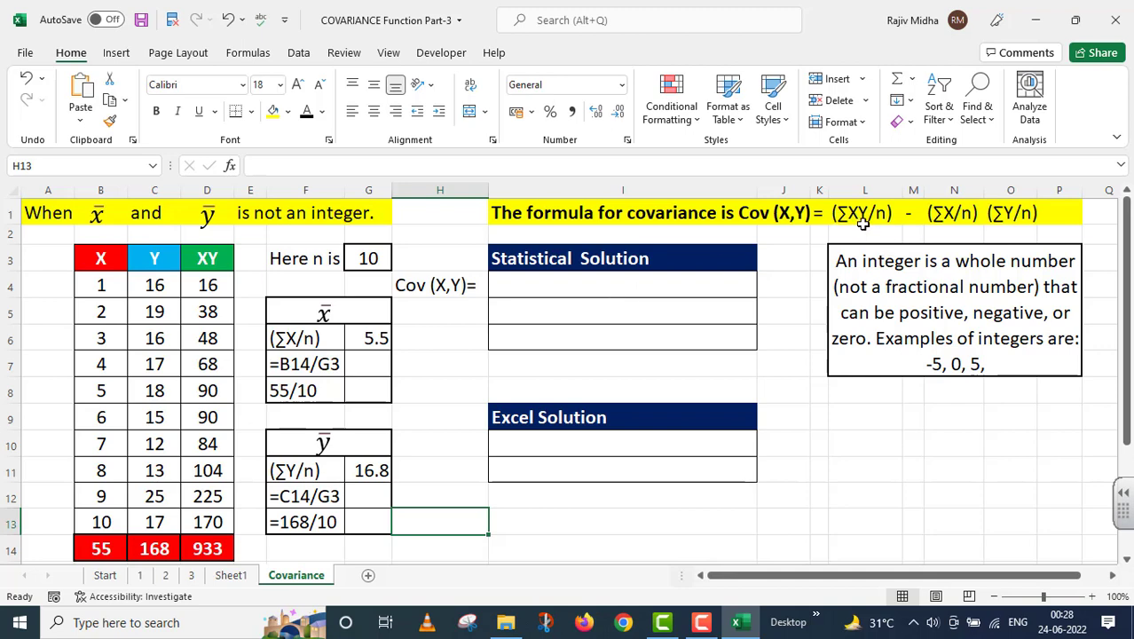
Apply the black font color to the hidden covariance expression in I4 and calculate the covariance in I6 with =(D14/G3)-(B14/G3)*(C14/G3)
click(645, 281)
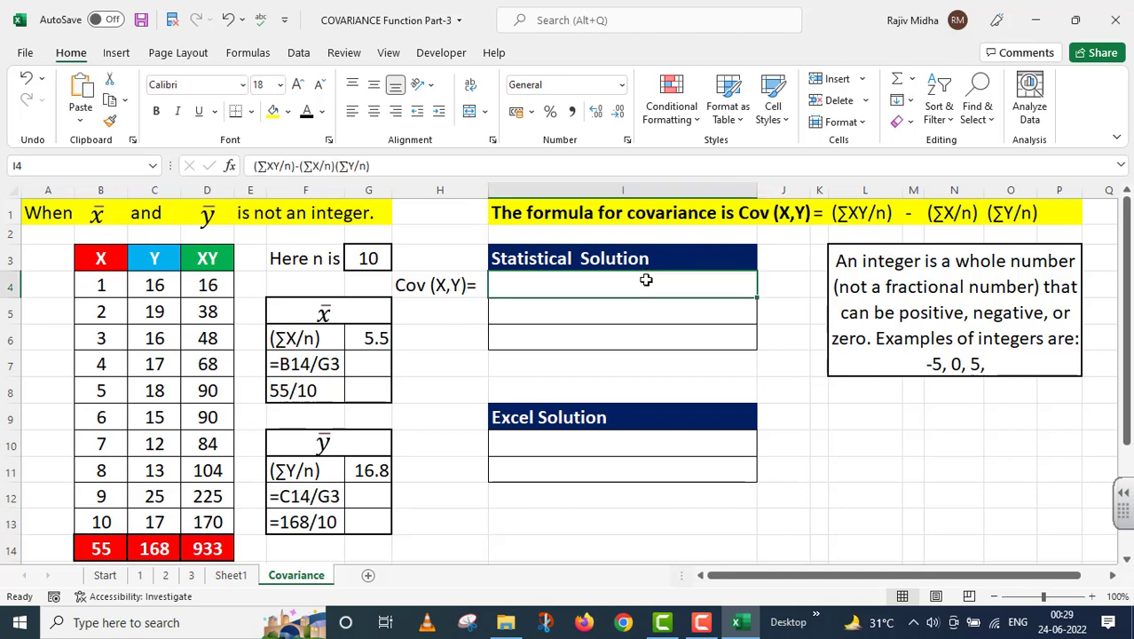
click(309, 110)
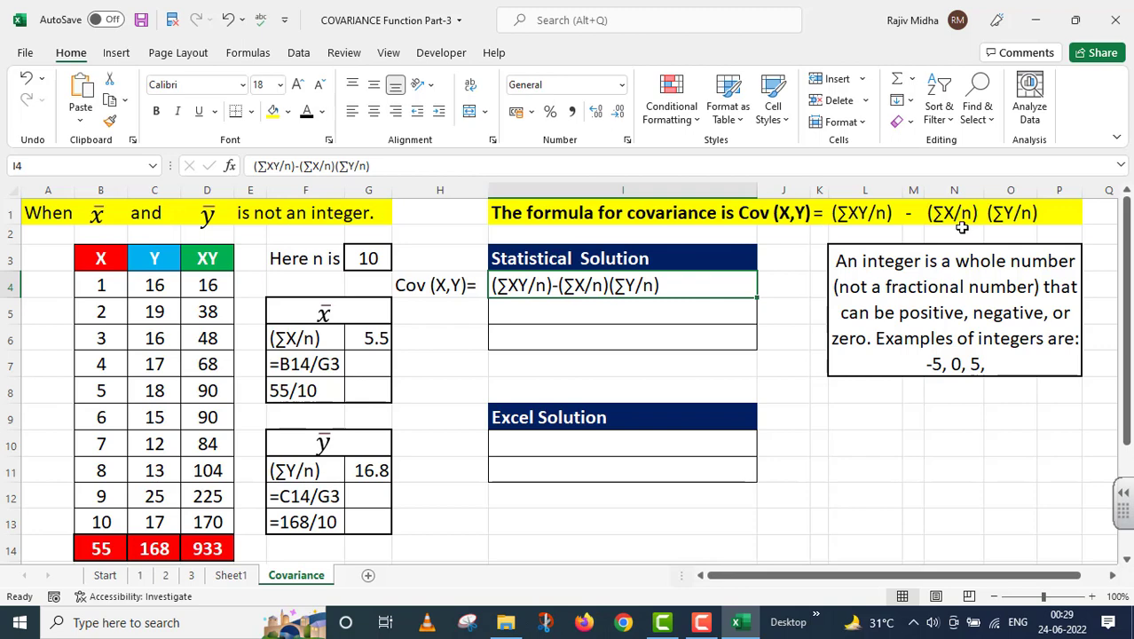
click(518, 336)
text(=)
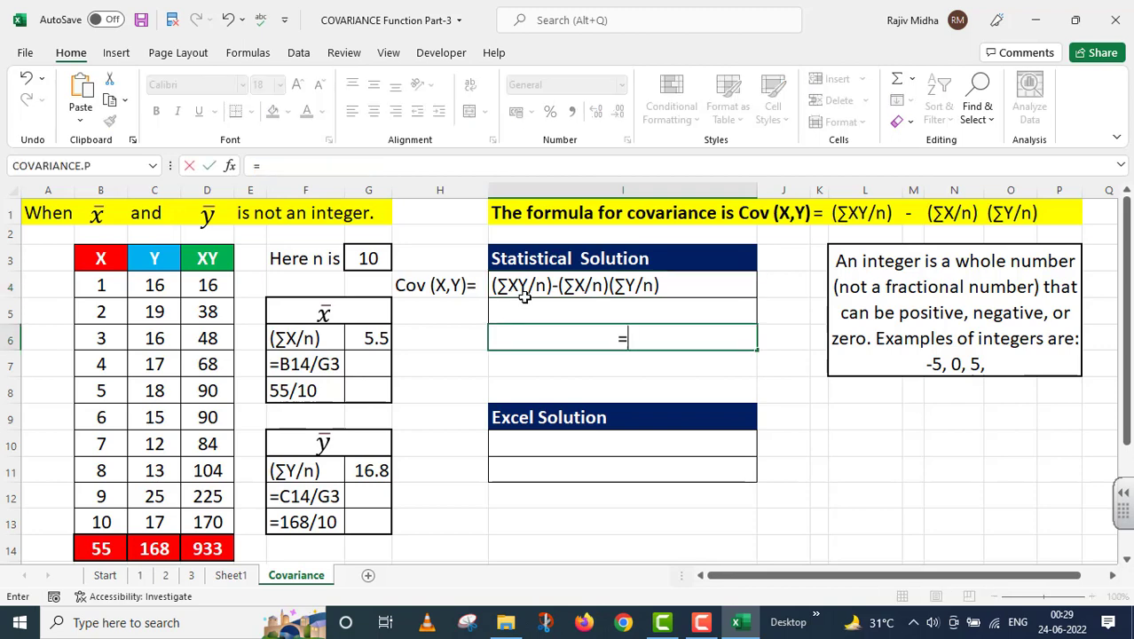
click(217, 544)
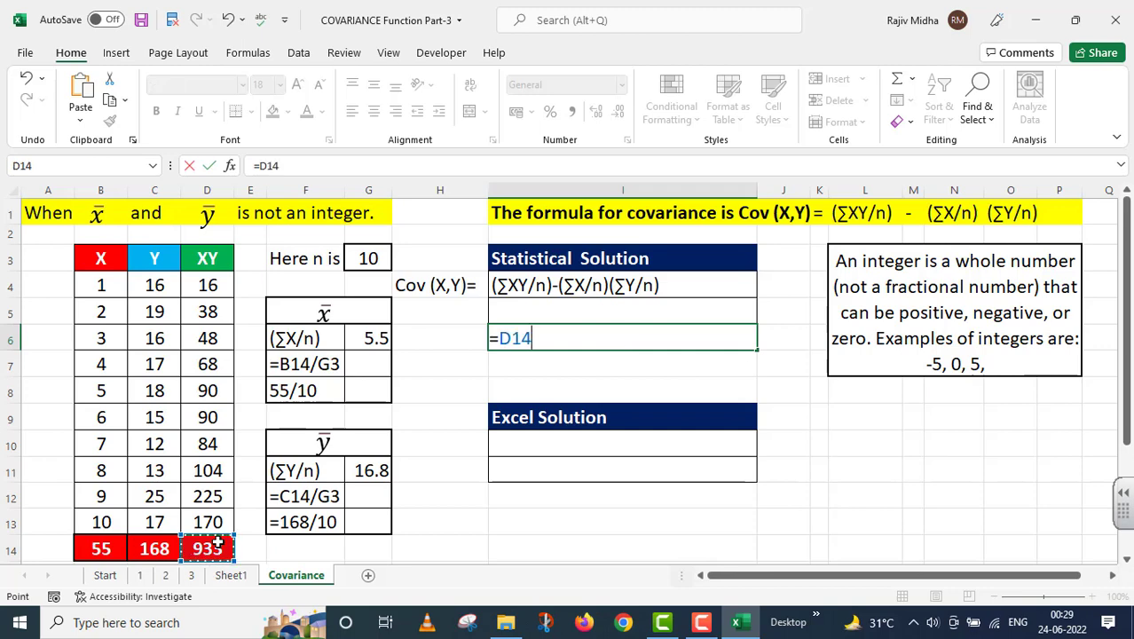
text((D14)
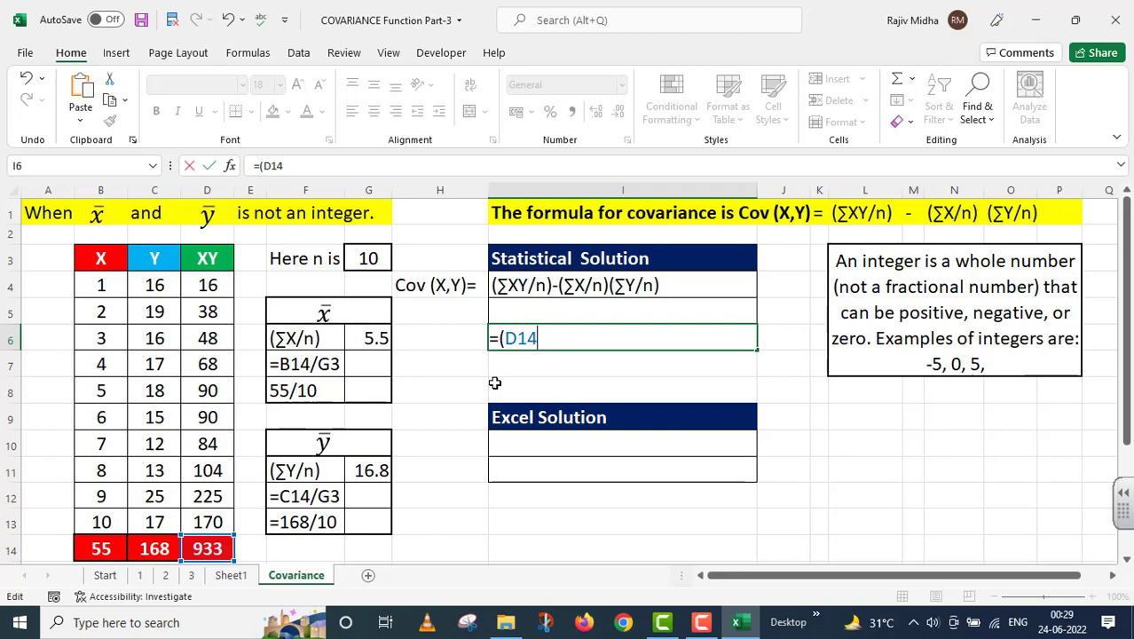
text(/)
click(365, 259)
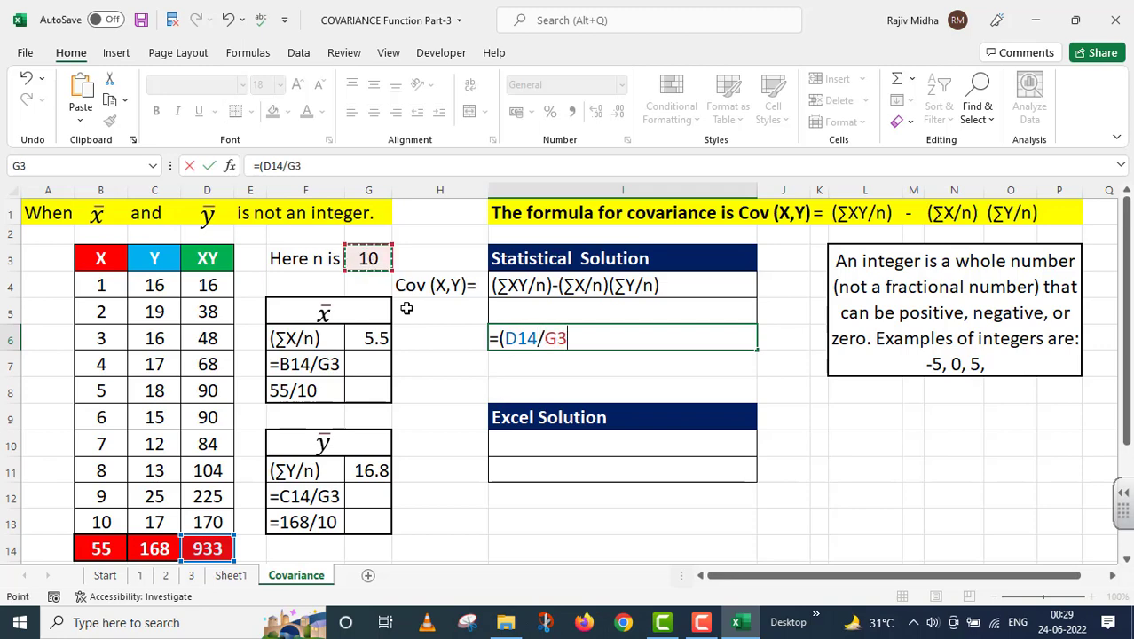
text())
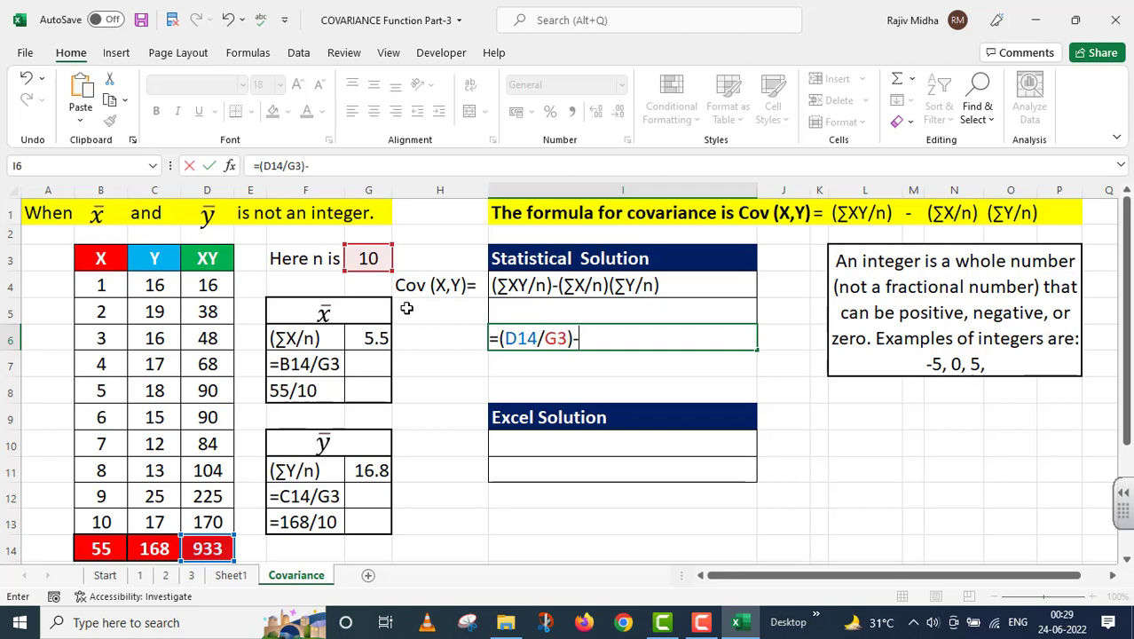
text(-()
click(101, 550)
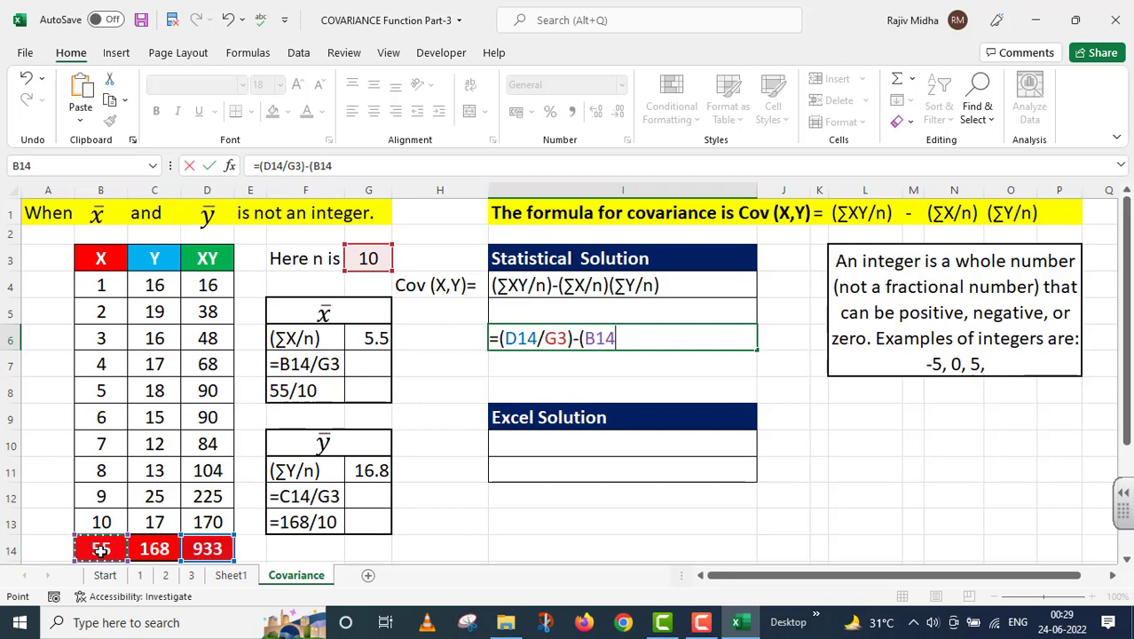
text(/)
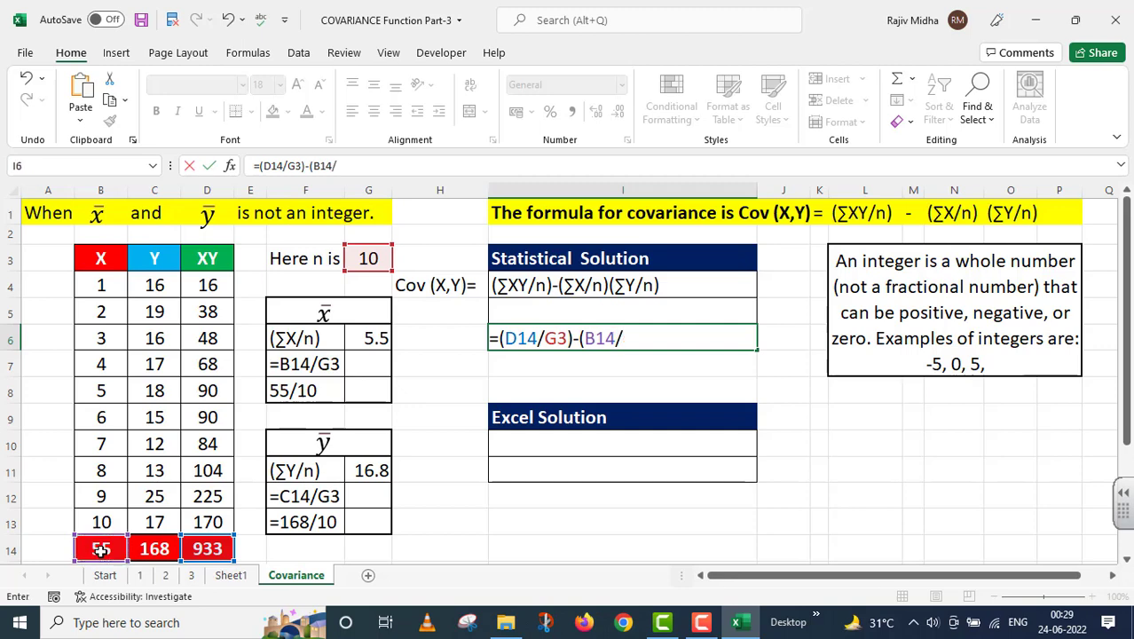
click(364, 258)
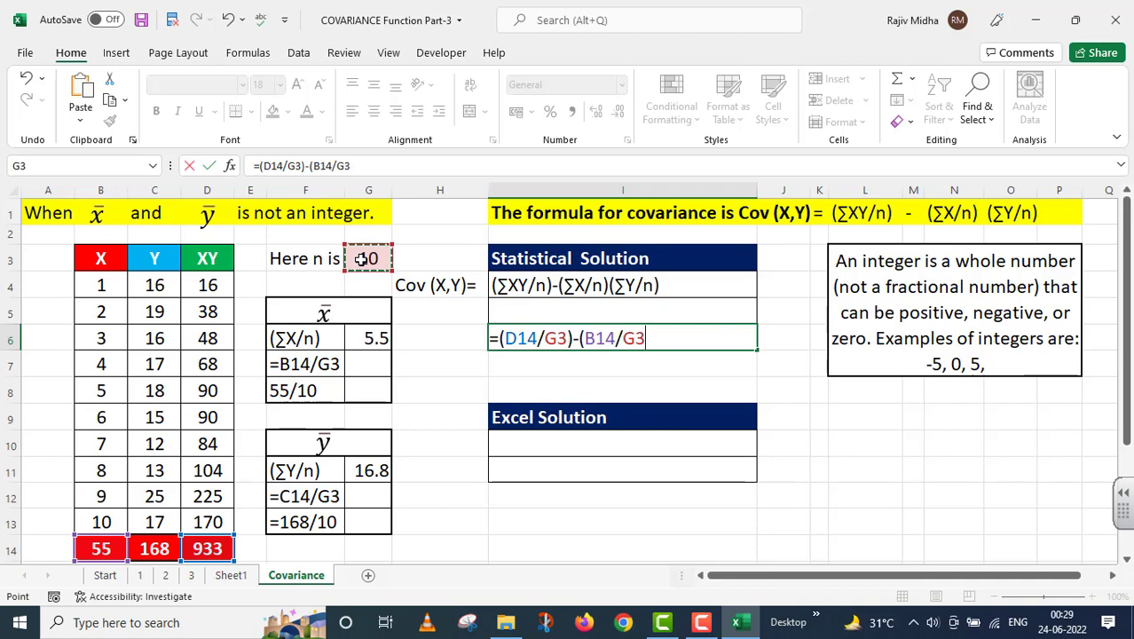
text()*)
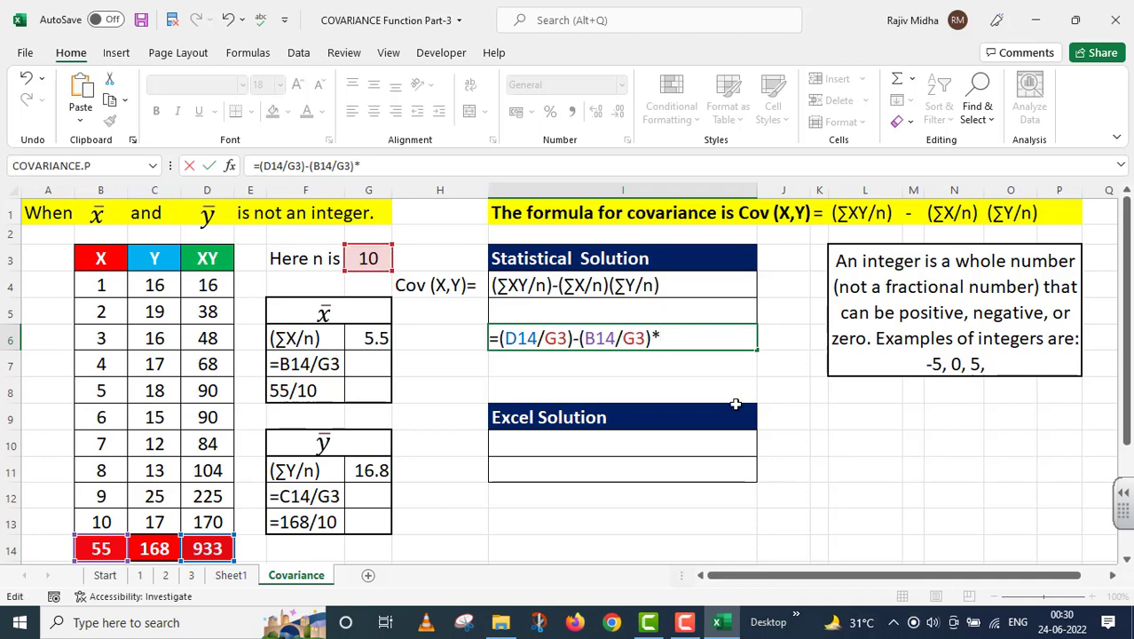
text(()
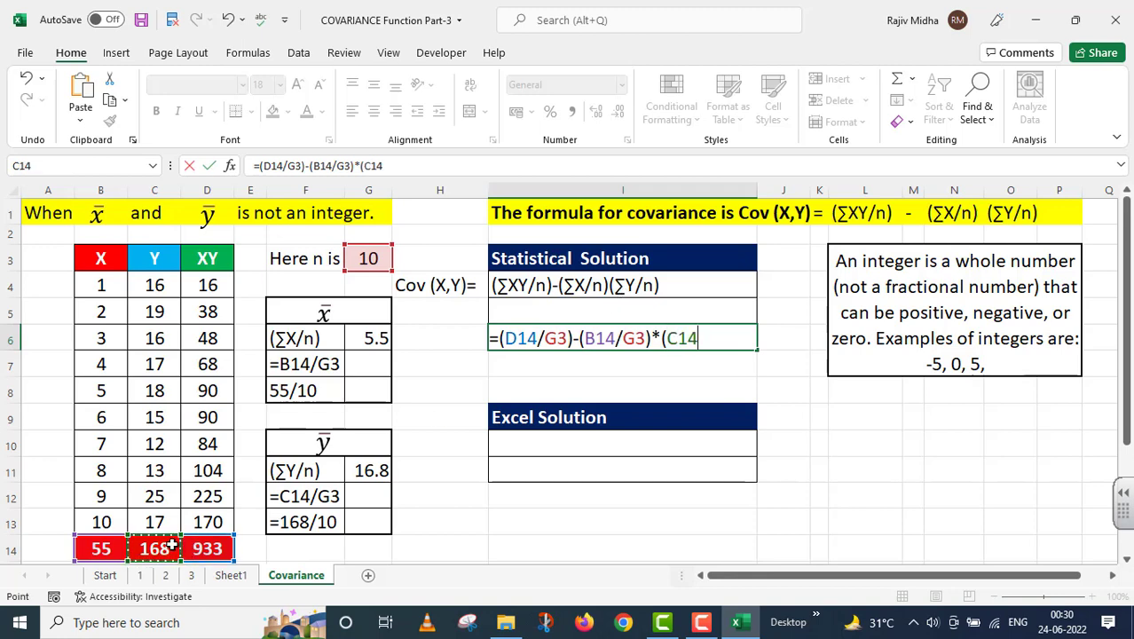
text(/)
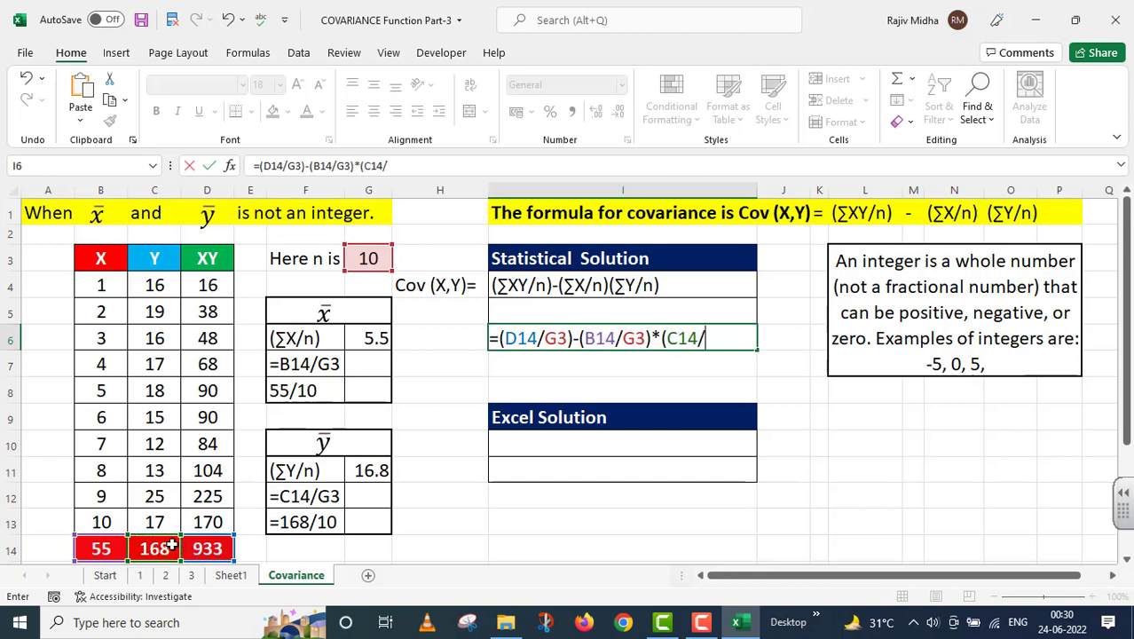
click(363, 263)
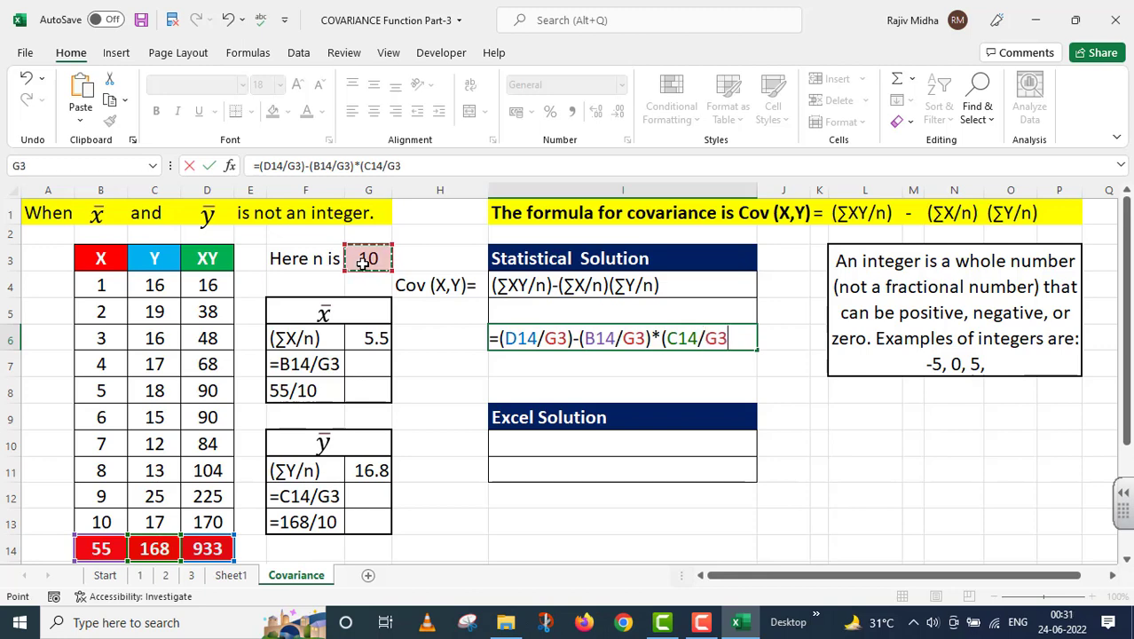
text())
key(Return)
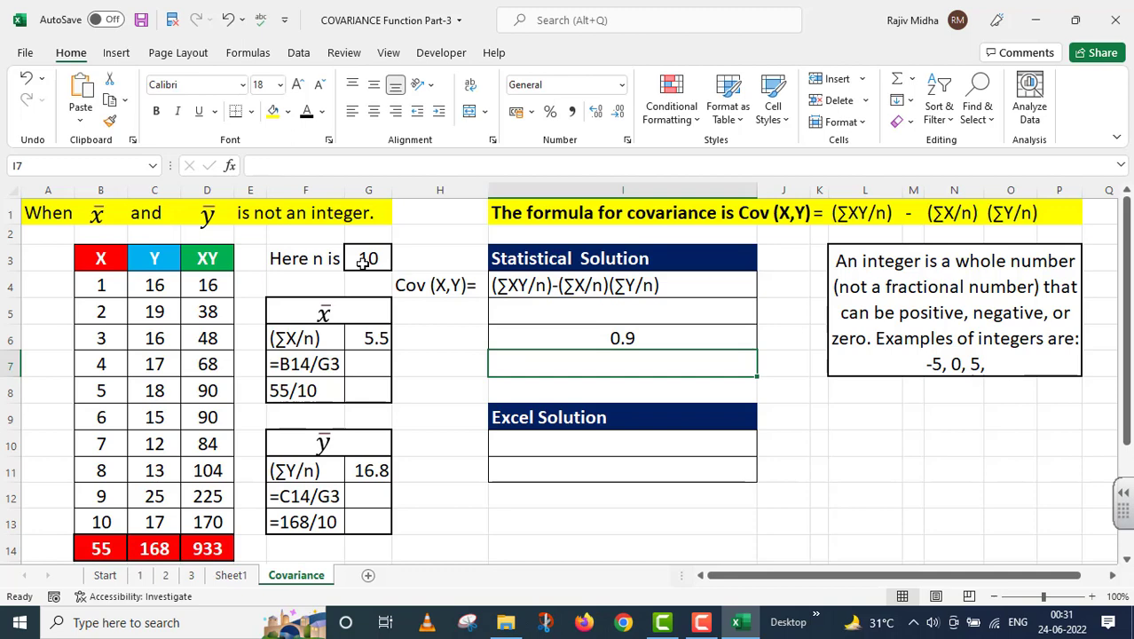
Copy the formula =(D14/G3)-(B14/G3)*(C14/G3) from I6 into I5 and store it as plain text with a leading apostrophe
click(644, 338)
drag(417, 166, 206, 166)
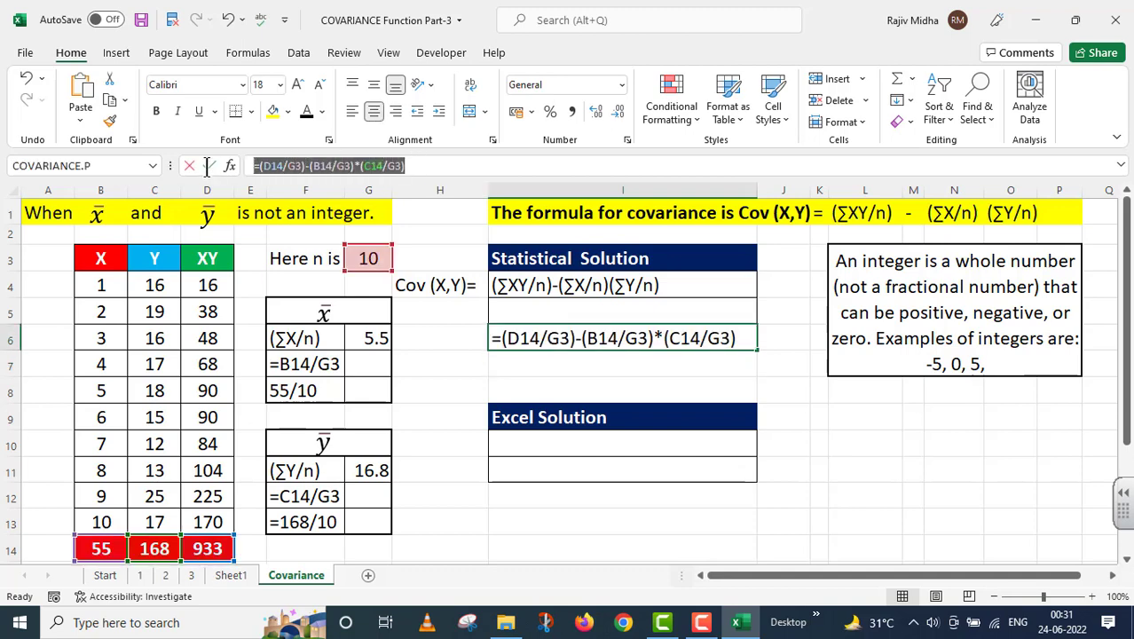
key(Return)
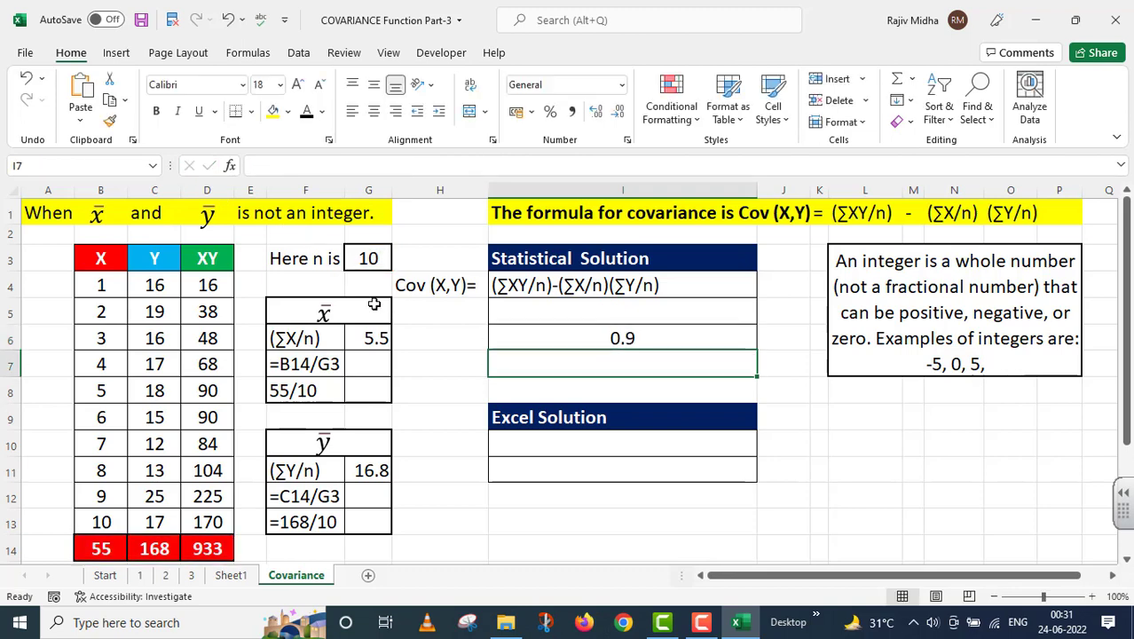
click(519, 304)
double_click(520, 305)
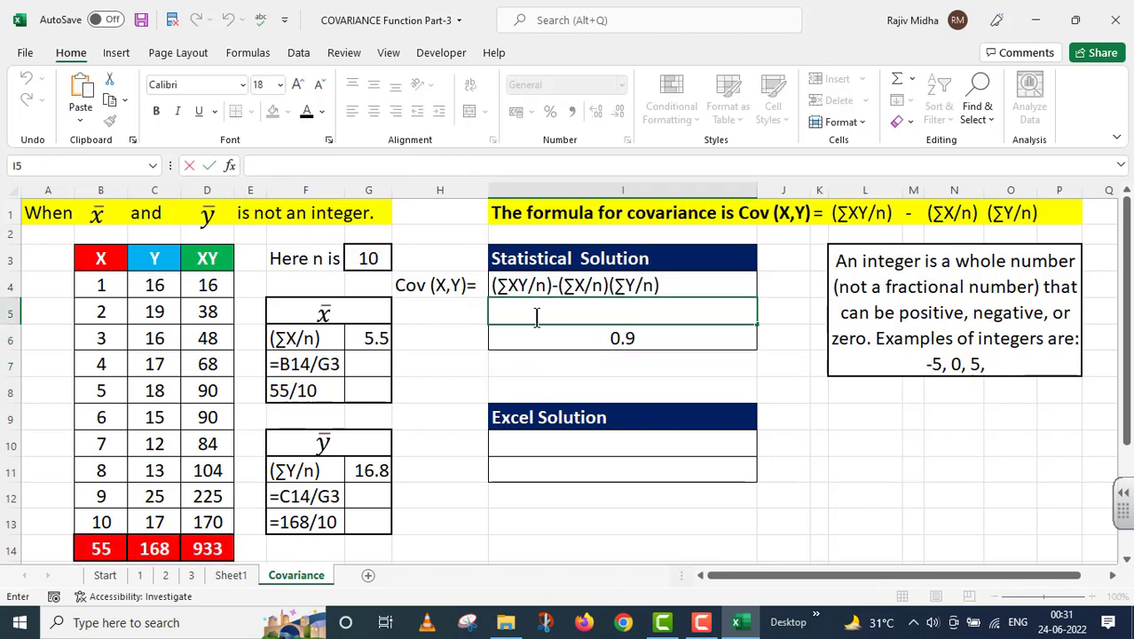
key(ctrl+v)
text(')
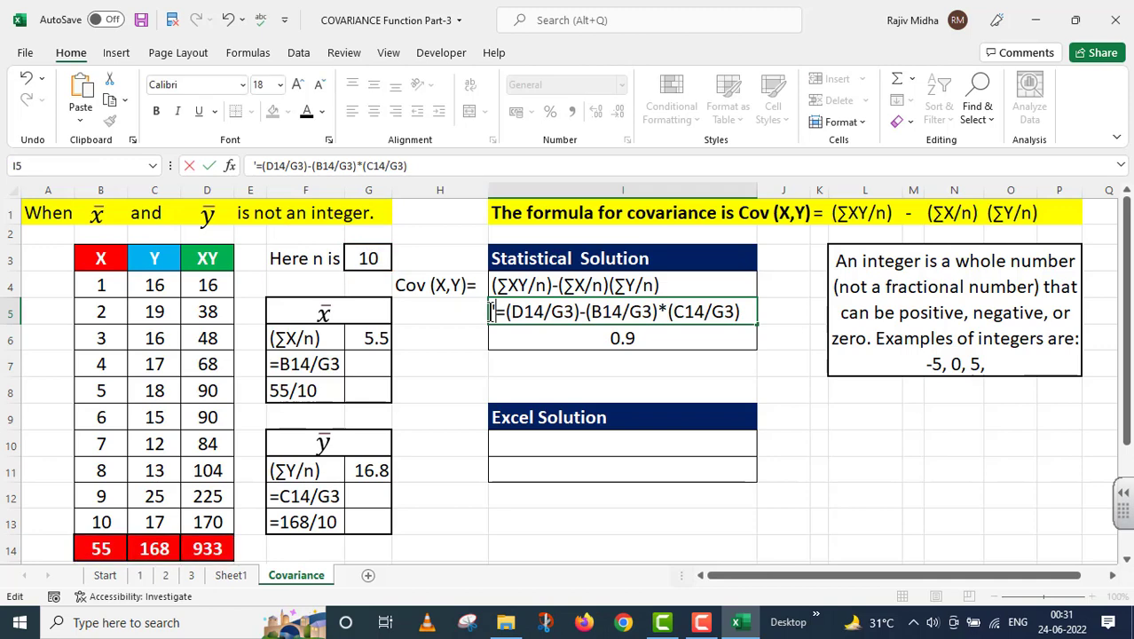
click(581, 358)
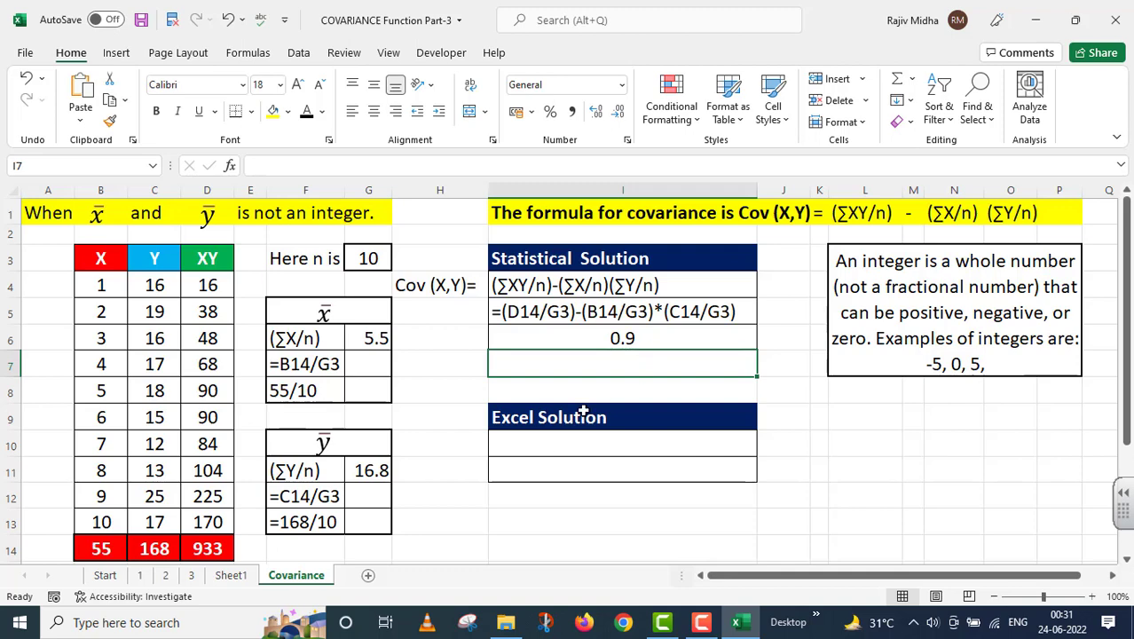
Calculate the population covariance of the X and Y columns in I11 with =COVARIANCE.P(B4:B13,C4:C13)
click(562, 463)
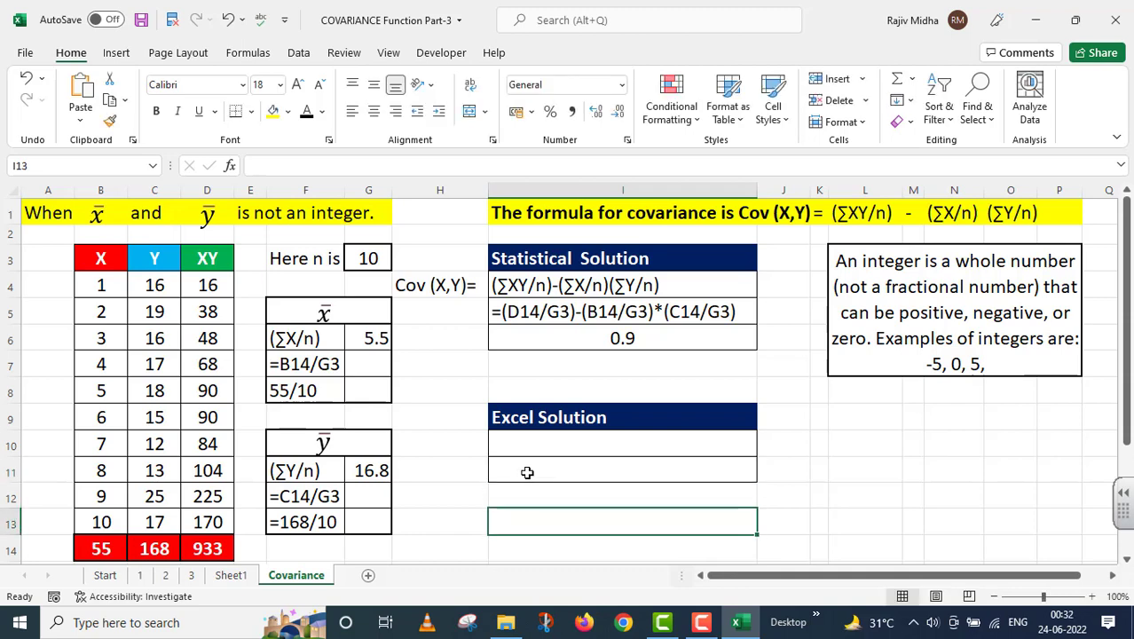
click(527, 472)
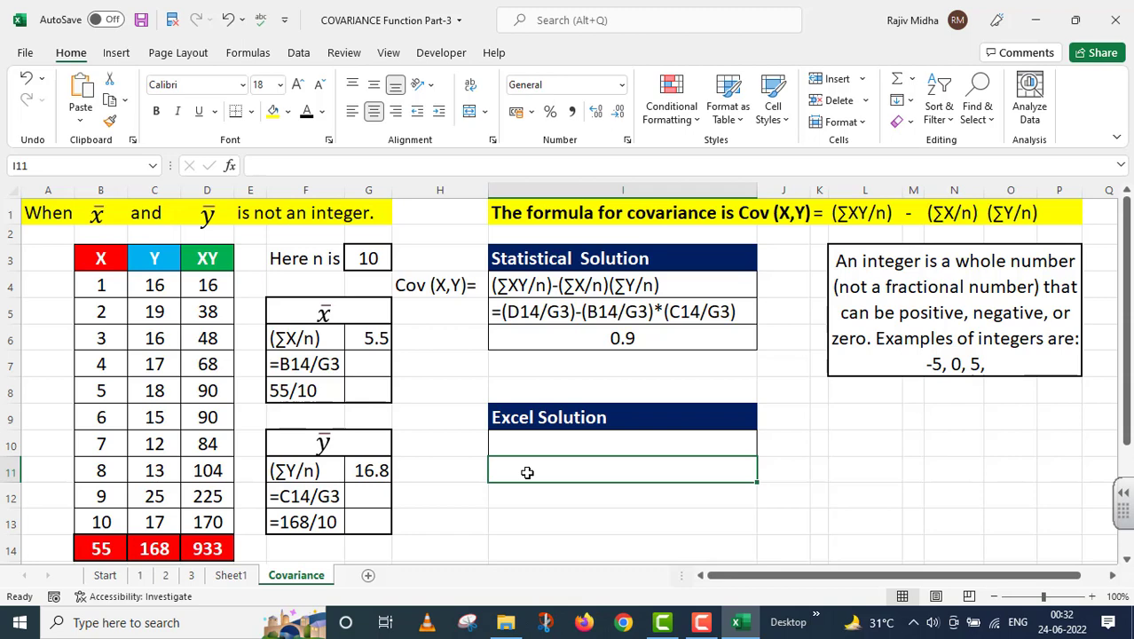
text(=)
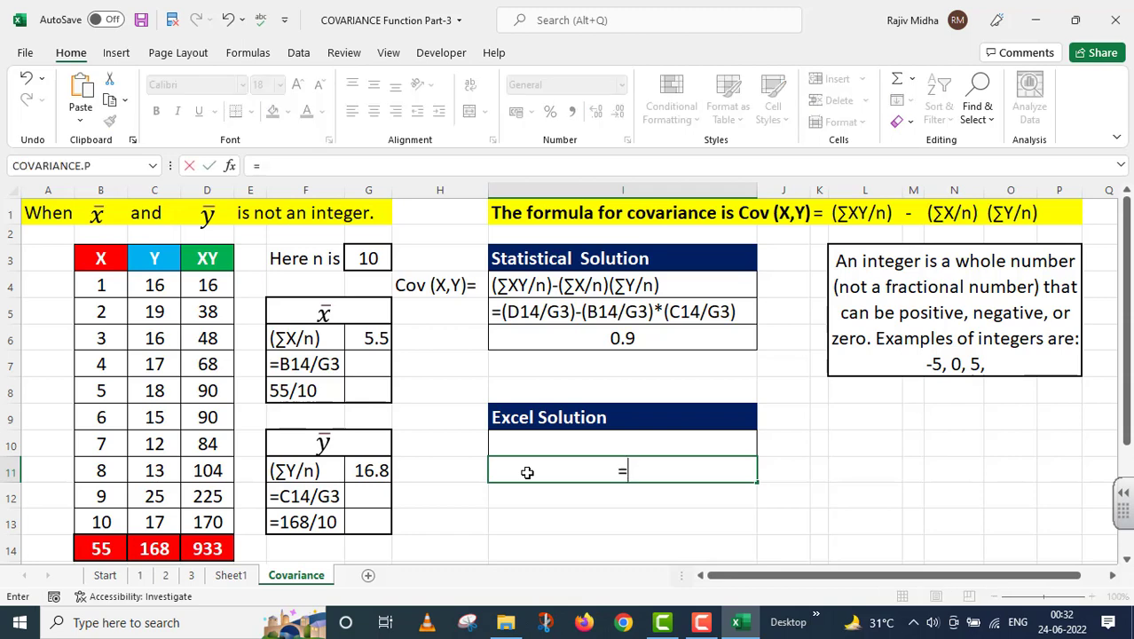
text(COV)
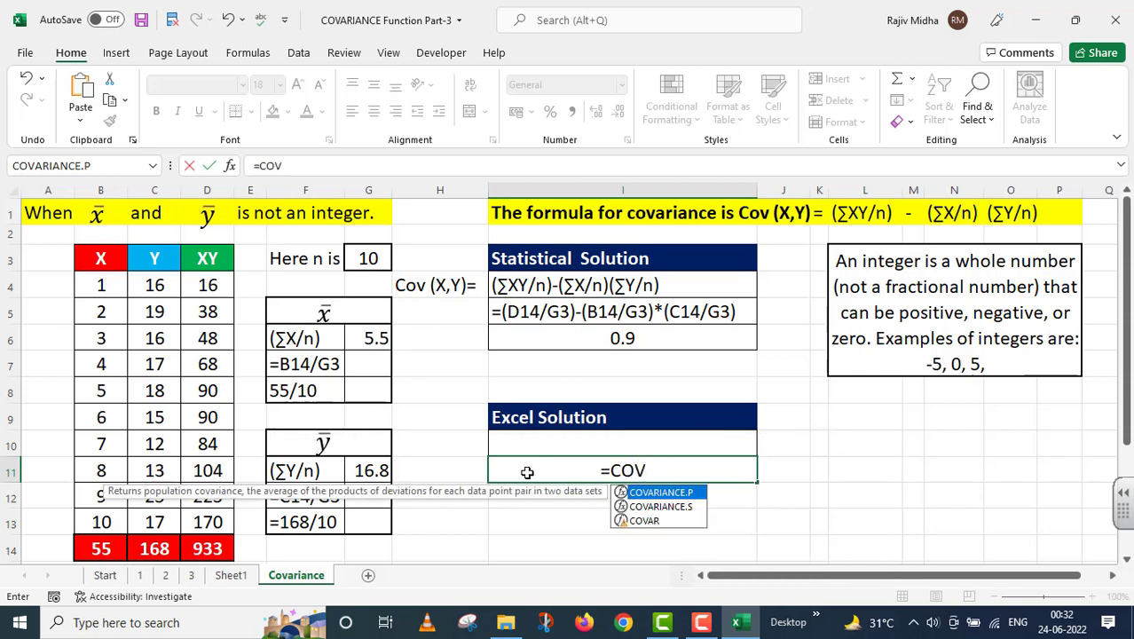
double_click(657, 495)
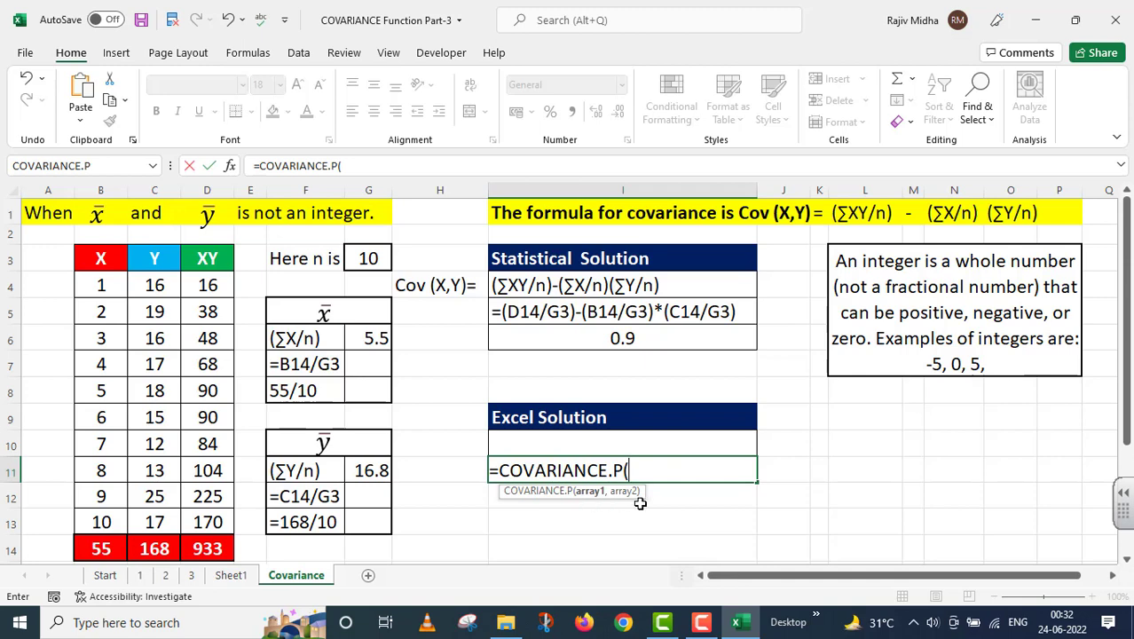
drag(101, 285, 104, 521)
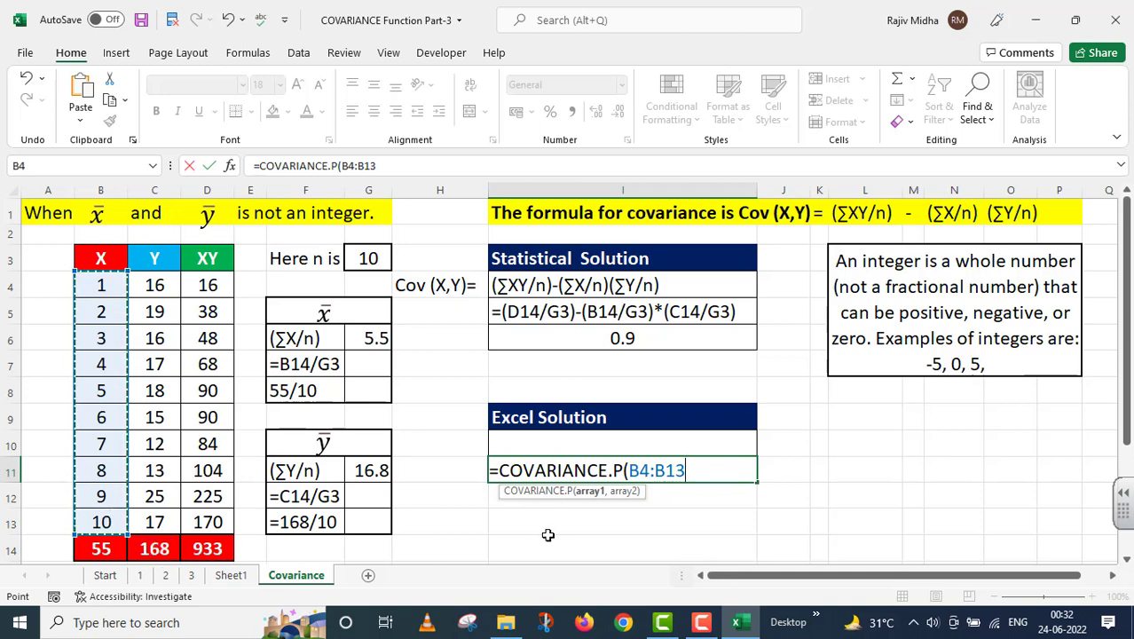
text(,)
drag(155, 285, 156, 522)
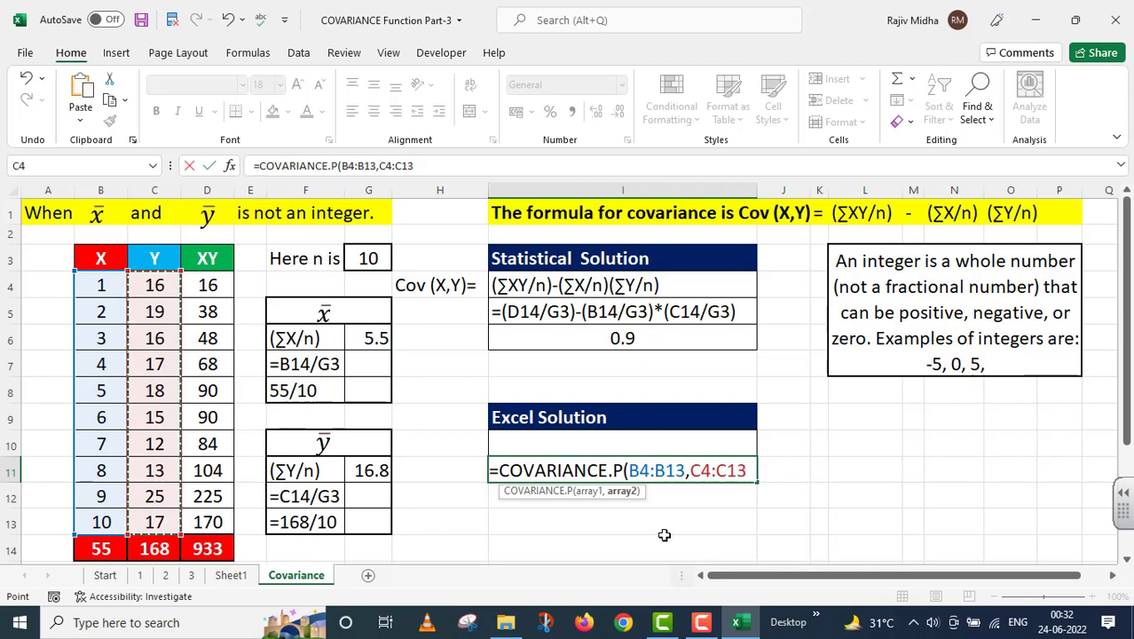
text())
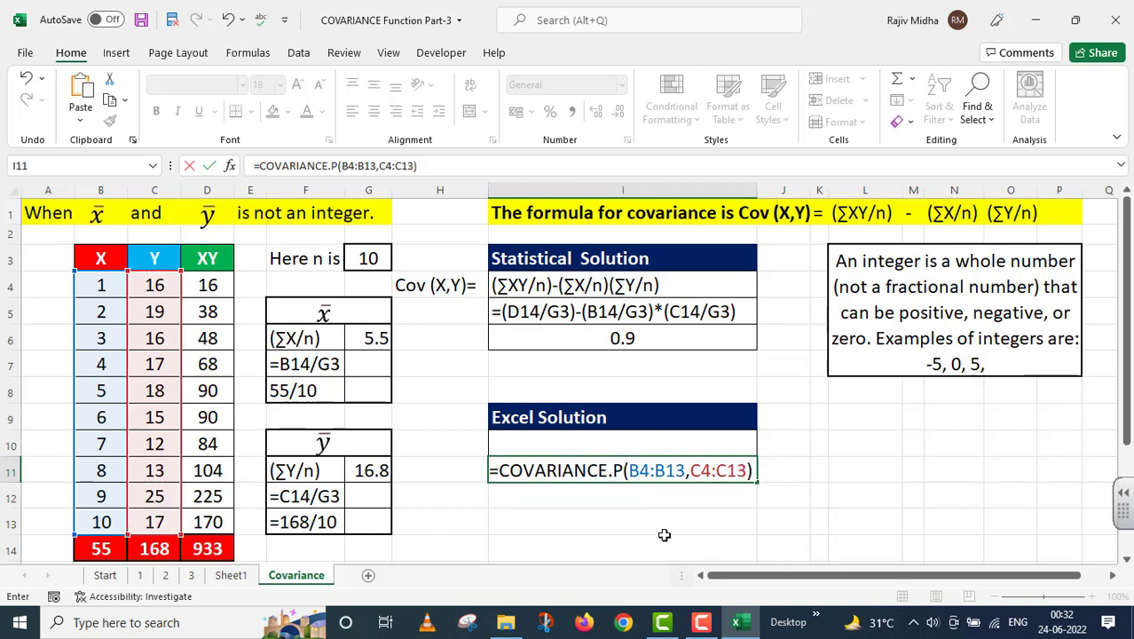
key(Return)
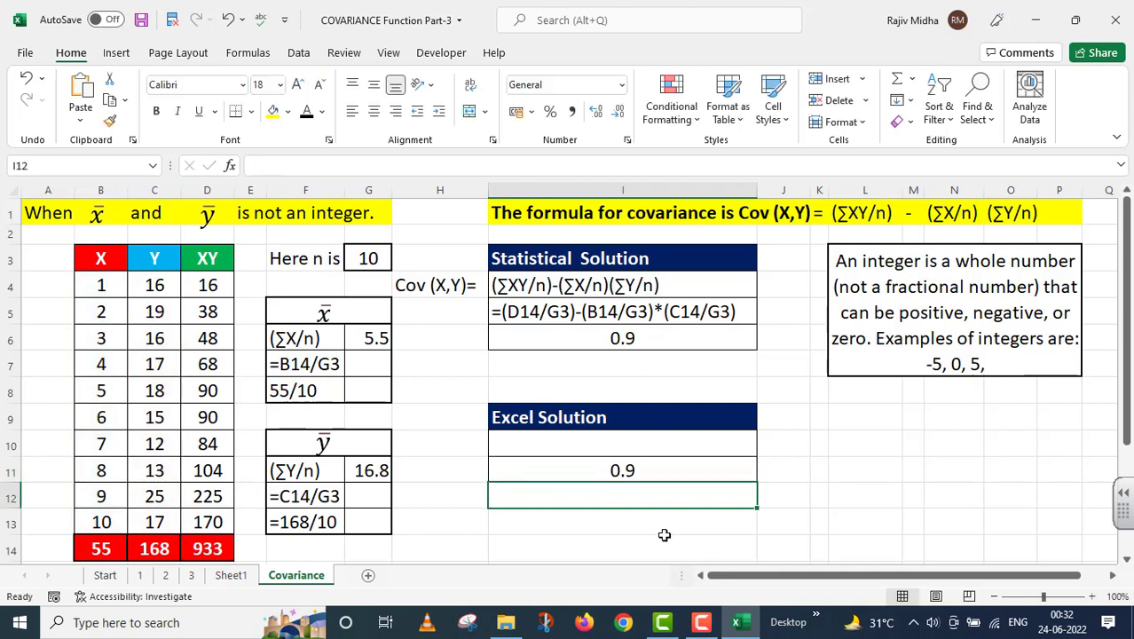
Copy the formula =COVARIANCE.P(B4:B13,C4:C13) from I11 into I10 and store it as plain text with a leading apostrophe
click(599, 474)
click(438, 166)
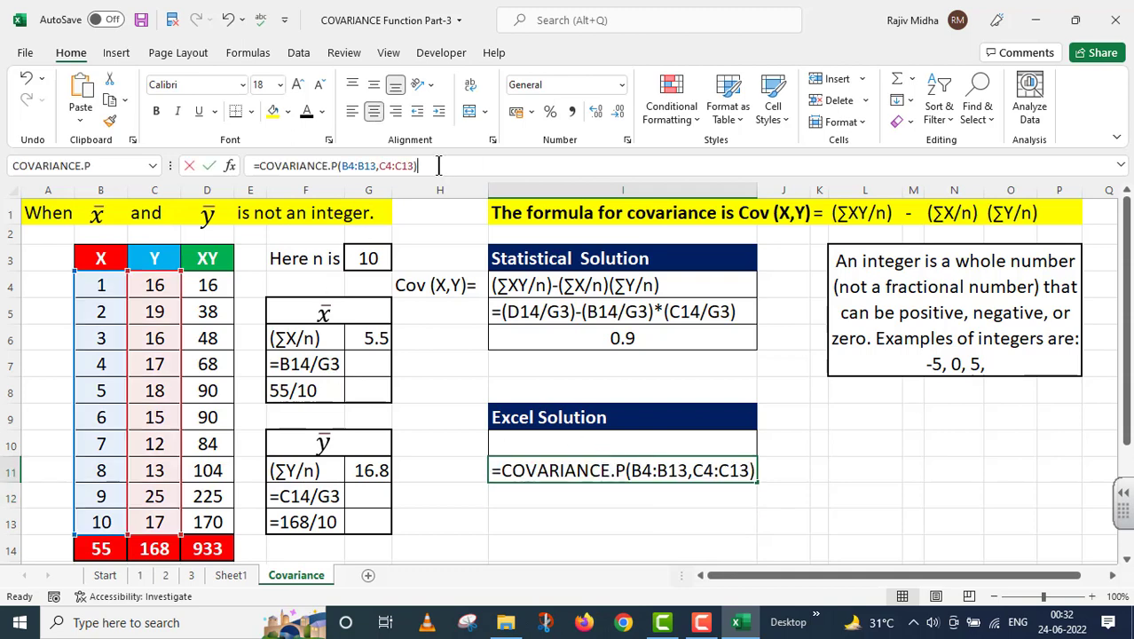
drag(412, 166, 252, 166)
key(ctrl+c)
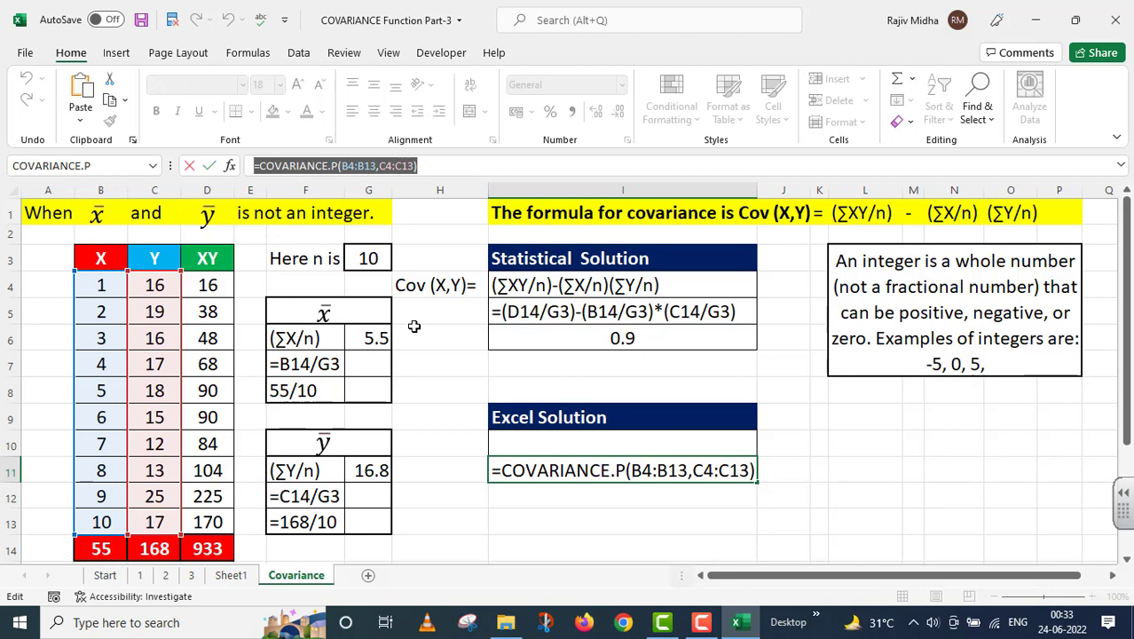
key(Return)
double_click(520, 441)
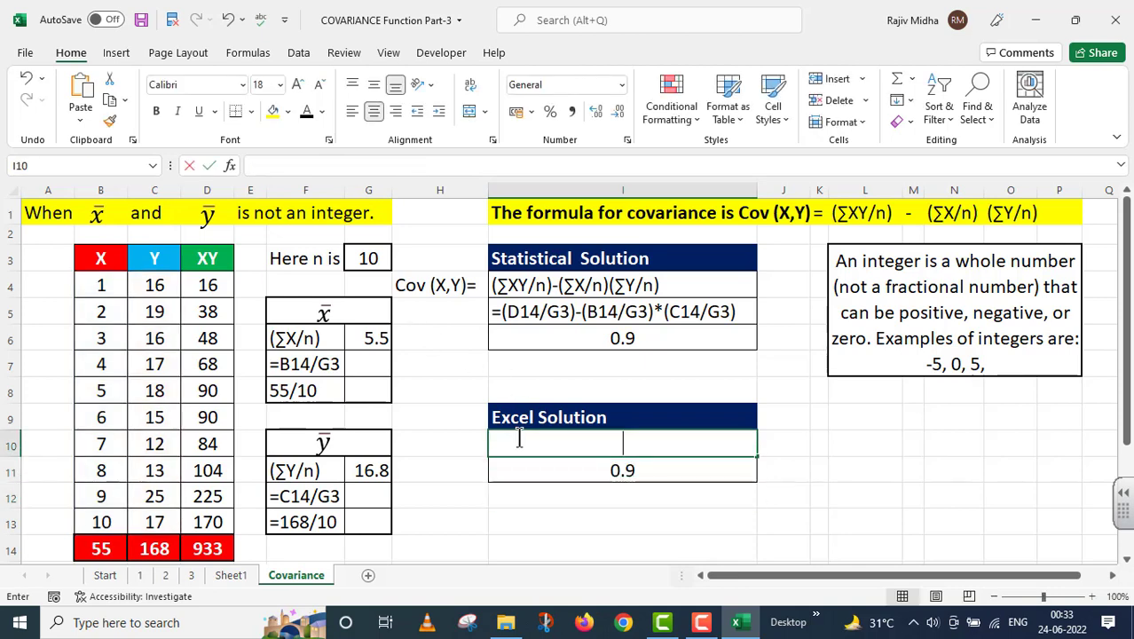
key(ctrl+v)
text(')
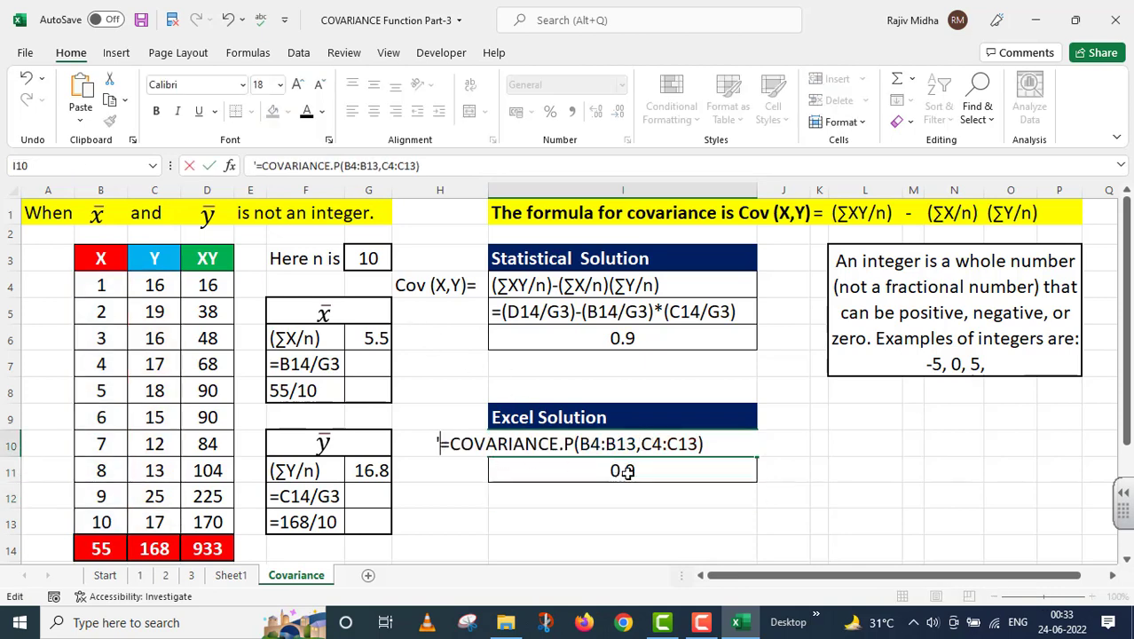
click(588, 518)
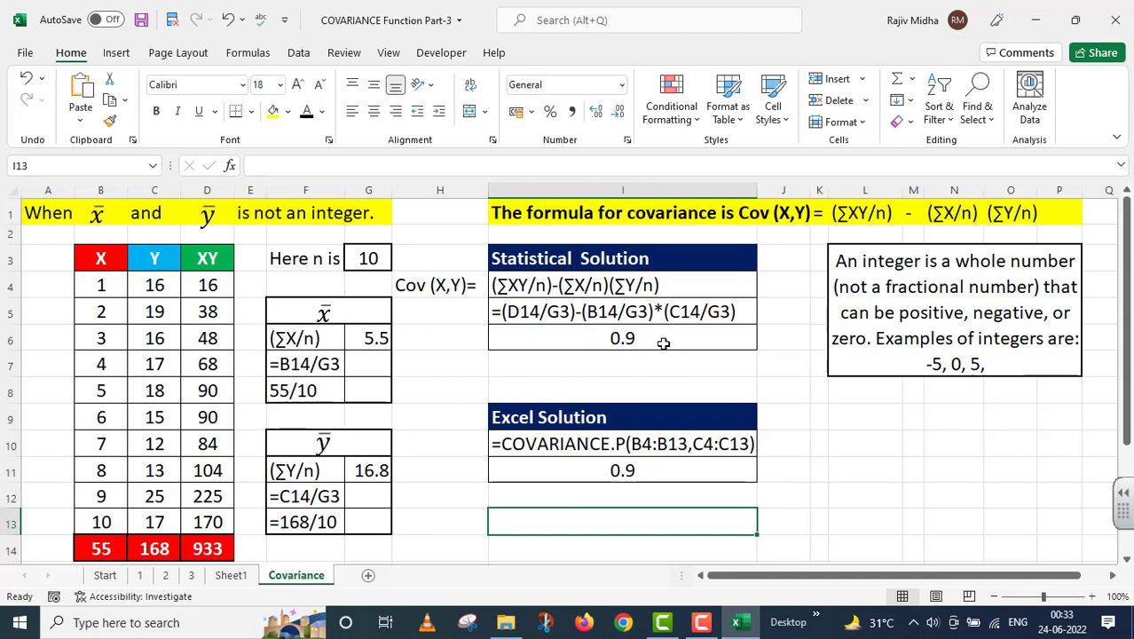
click(710, 380)
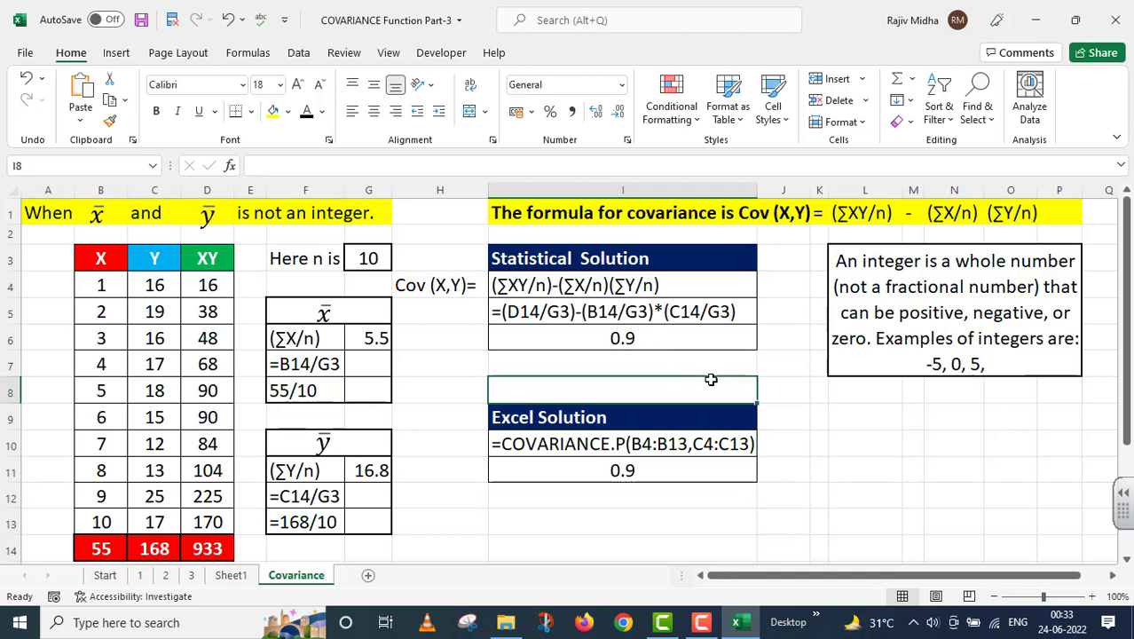